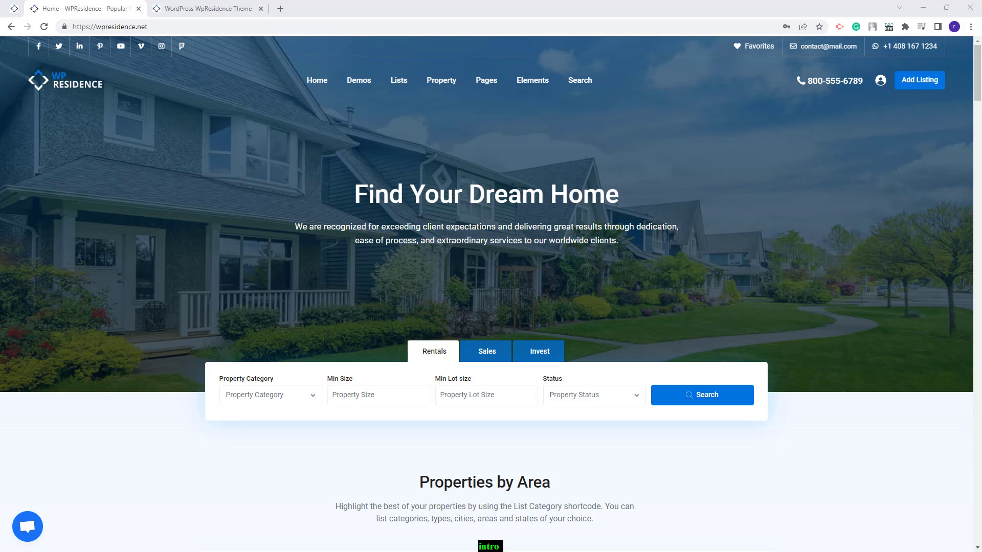
Switch to the 'WordPress WpResidence Theme' tab showing the demo site's homepage
key(ctrl+Tab)
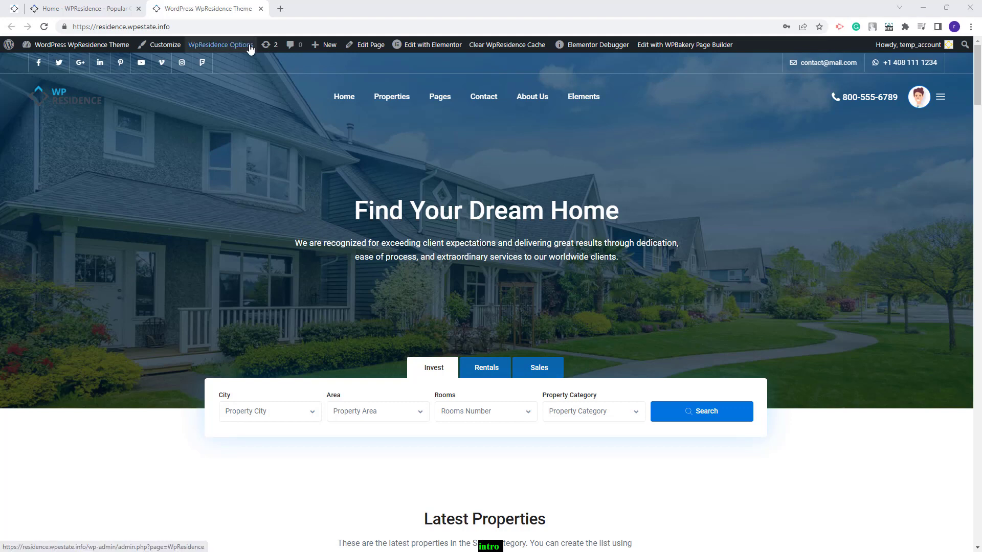
Open the Property Submission Page settings in WpResidence Options
click(250, 48)
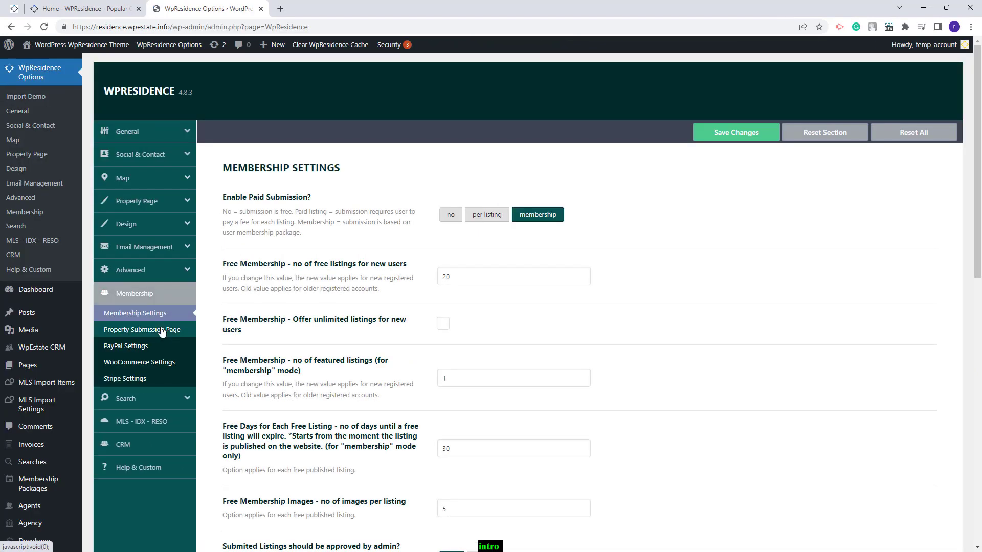
click(162, 331)
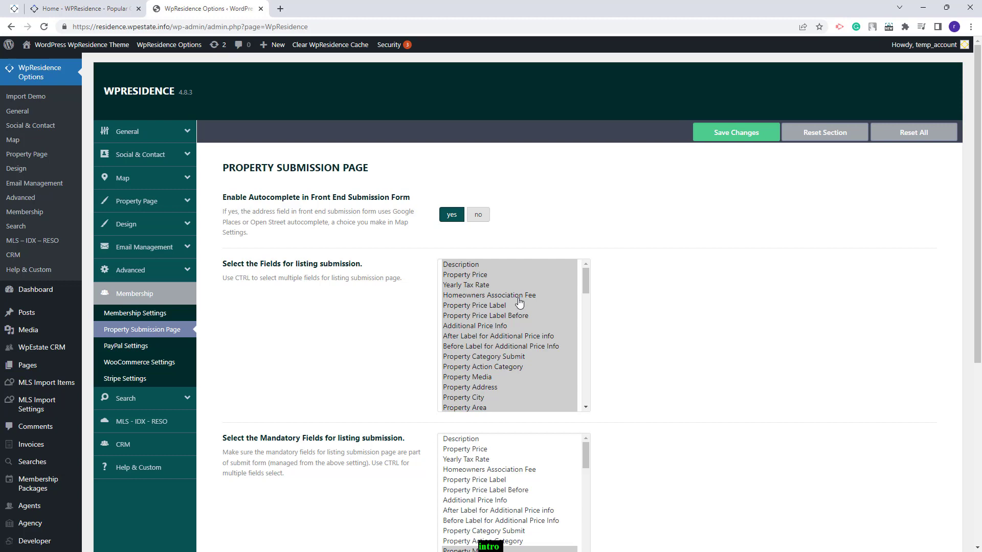
scroll(519, 303, down, 6)
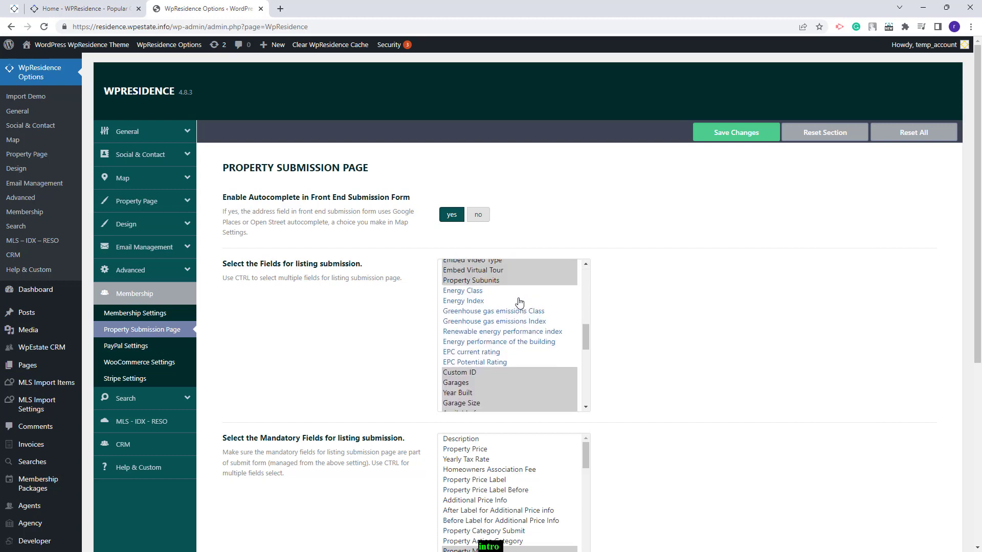
scroll(519, 302, up, 1)
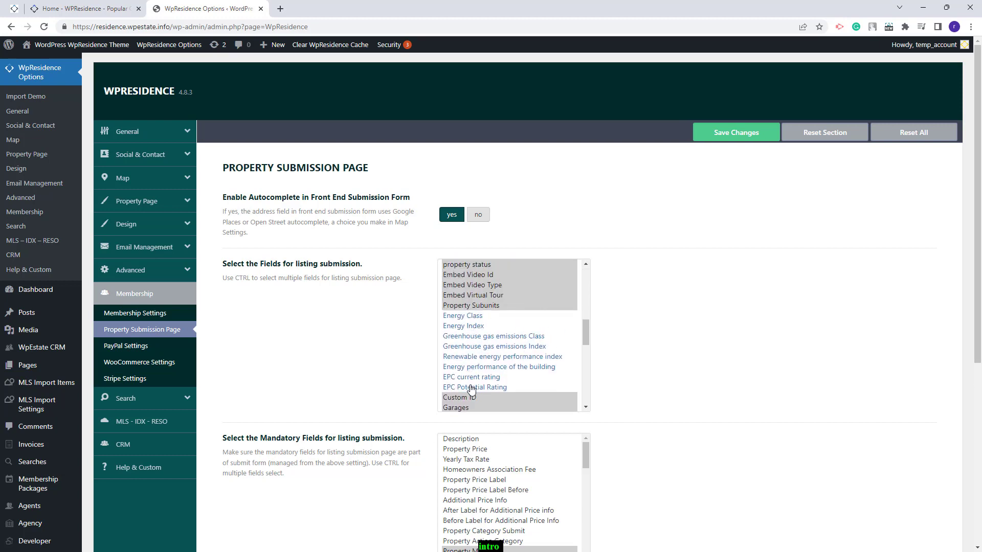
Add Energy Class, Energy Index, greenhouse gas, renewable and EPC fields to submission fields, and save
ctrl+click(455, 318)
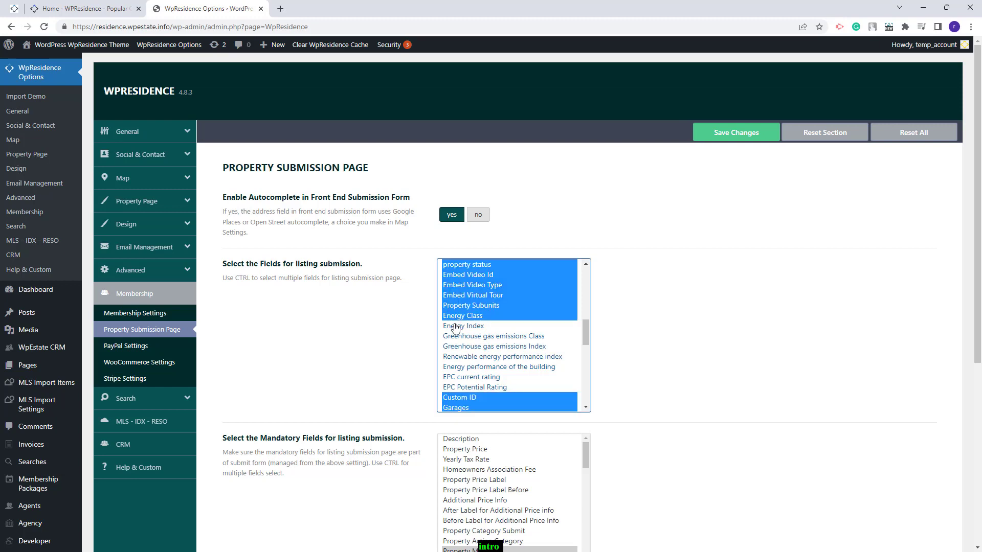
ctrl+click(455, 328)
ctrl+click(457, 338)
ctrl+click(457, 347)
ctrl+click(459, 357)
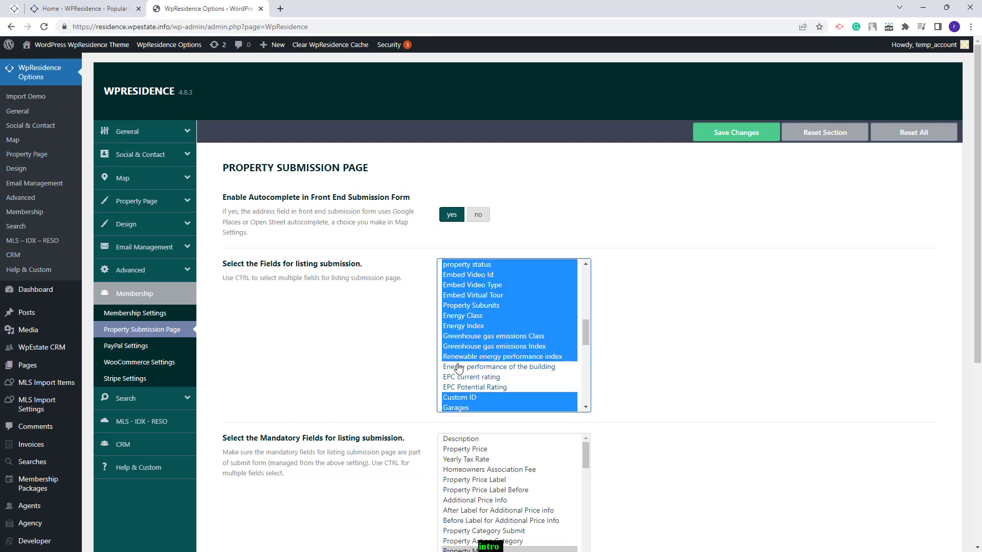
ctrl+click(459, 367)
ctrl+click(460, 378)
ctrl+click(460, 388)
click(750, 134)
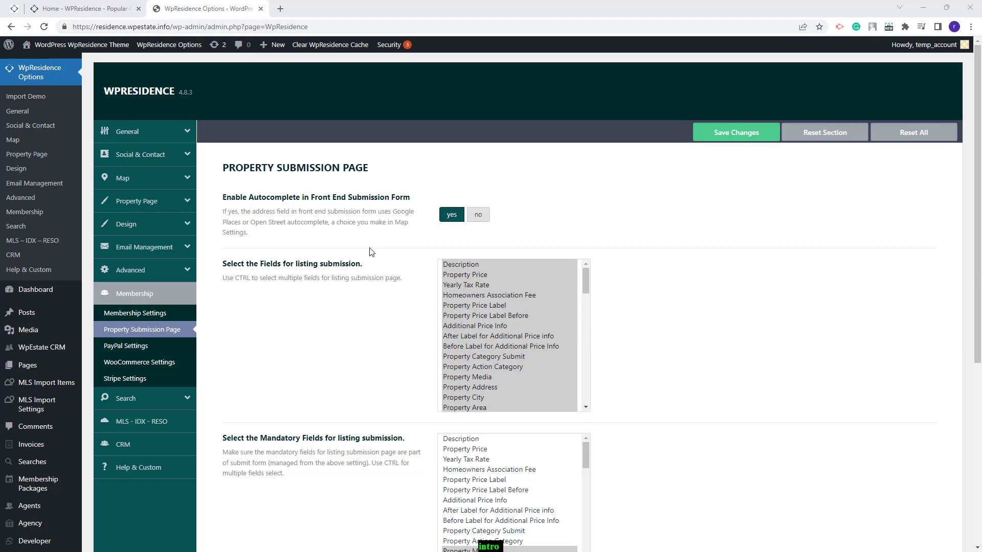
Append ',J' to the Energy Classes list in Energy Efficiency settings and save
click(119, 207)
click(162, 371)
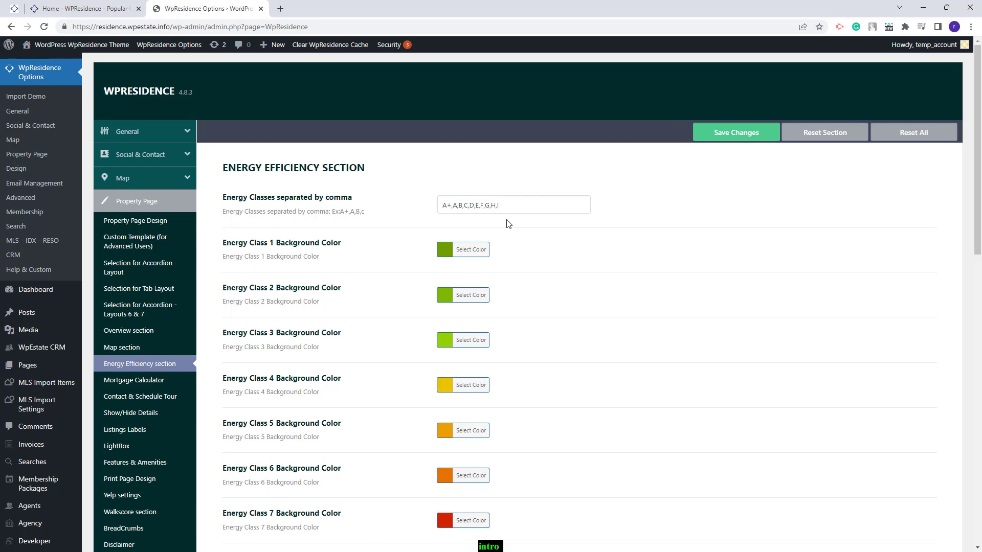
text(,J)
click(757, 137)
scroll(375, 333, down, 7)
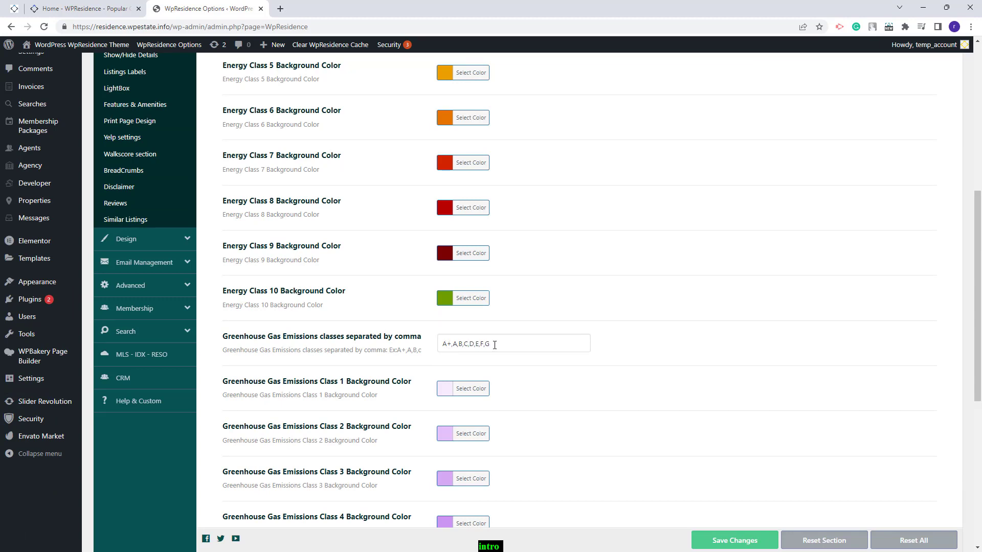
scroll(458, 399, down, 2)
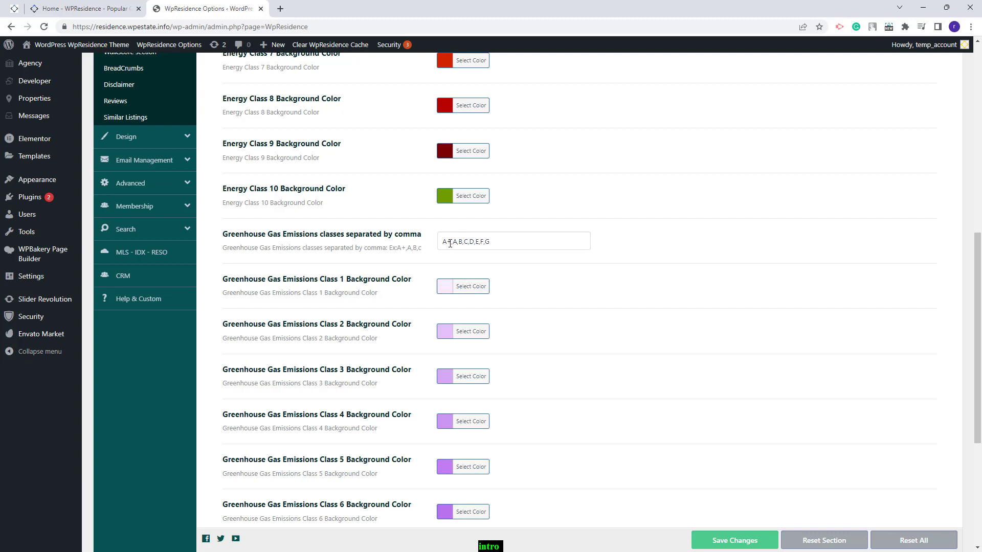
scroll(522, 288, down, 5)
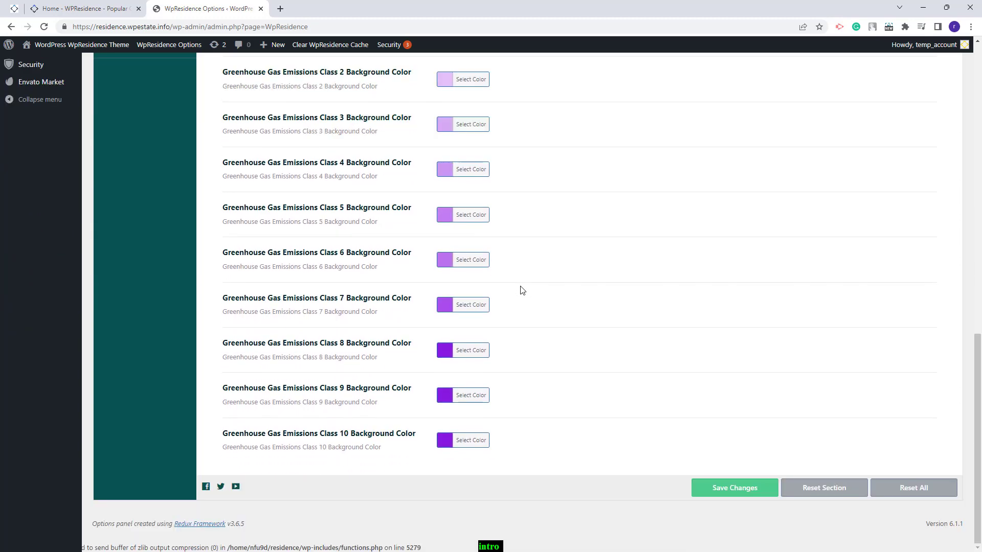
scroll(750, 268, up, 3)
scroll(750, 267, up, 10)
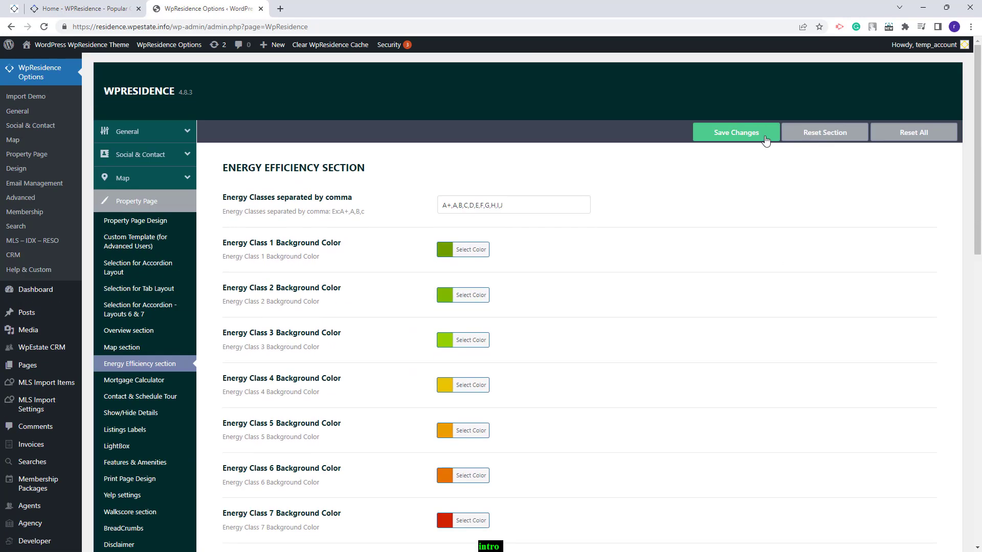
click(736, 133)
click(109, 47)
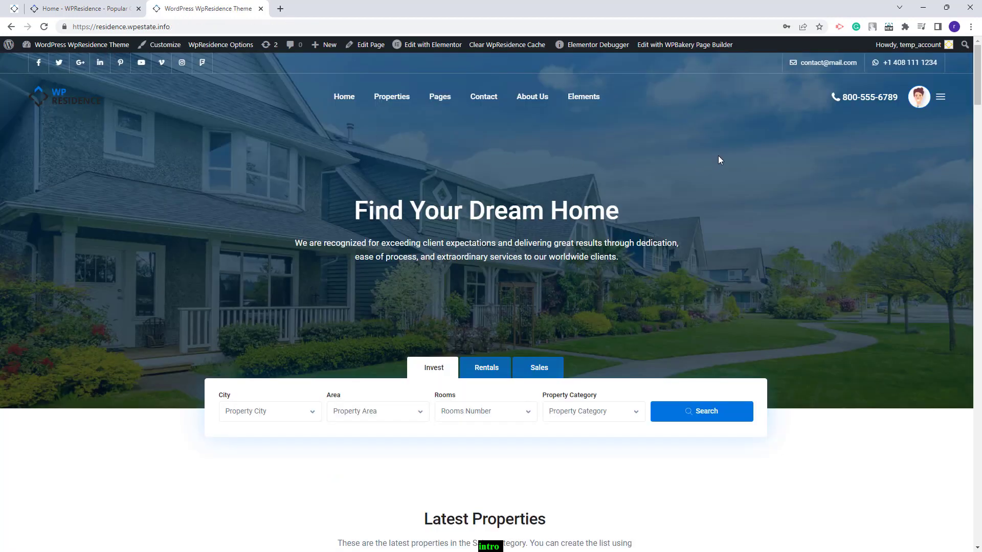
Open the user's property for editing and set Energy Class A+ with Energy Index 200
click(940, 96)
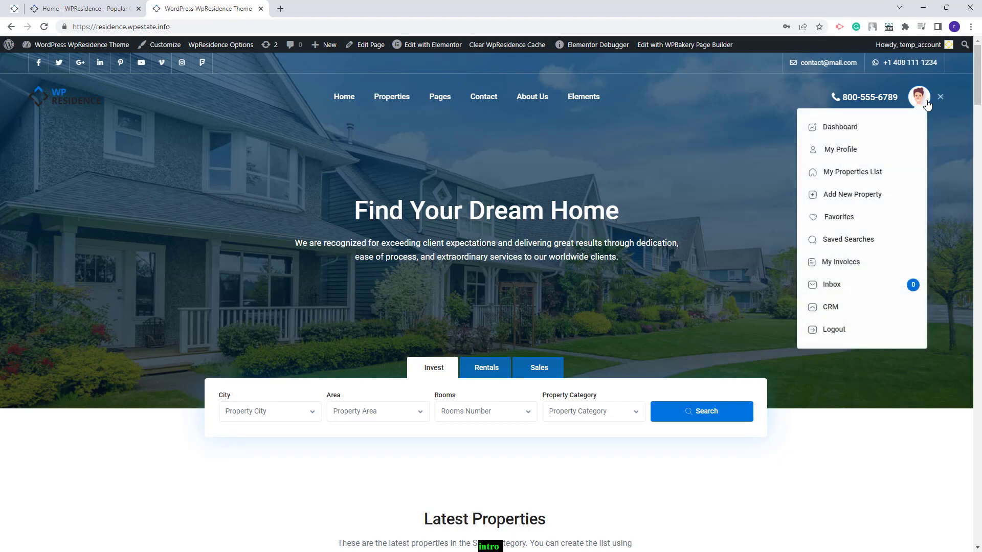
click(890, 170)
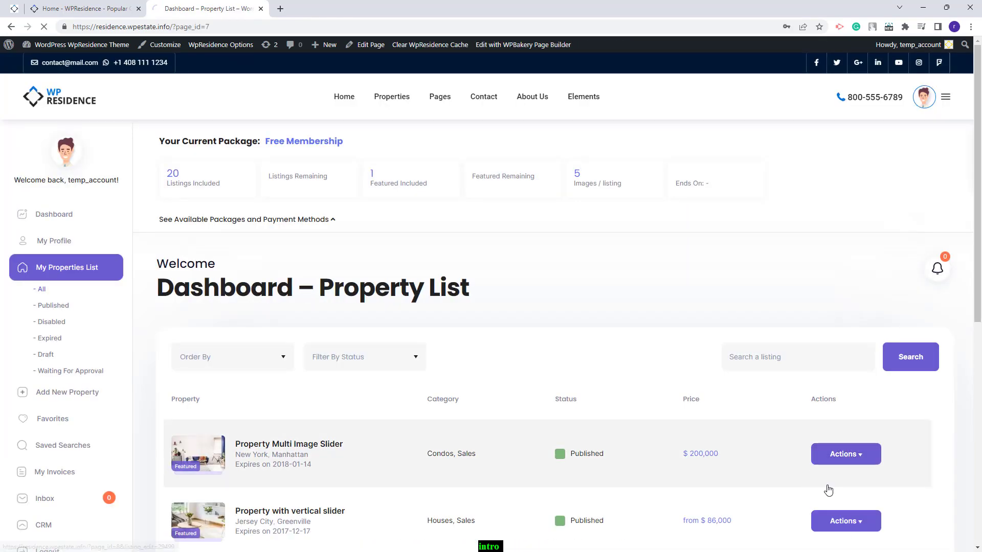
scroll(529, 274, down, 12)
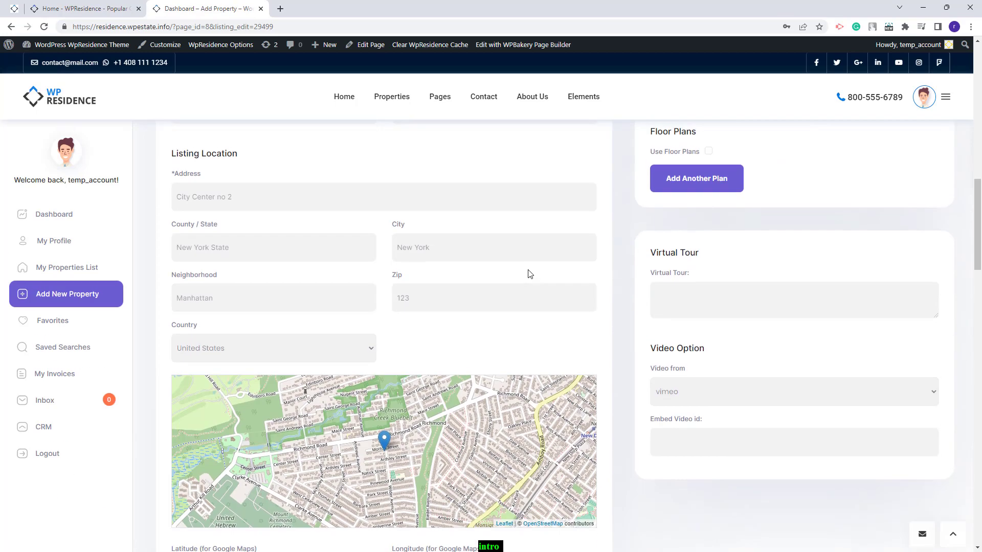
scroll(529, 274, down, 1)
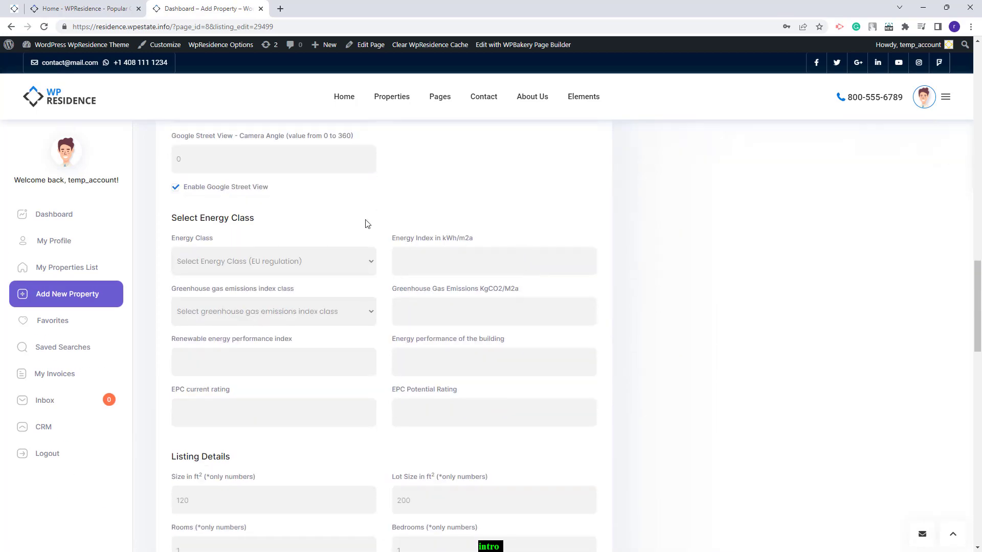
click(231, 259)
click(214, 292)
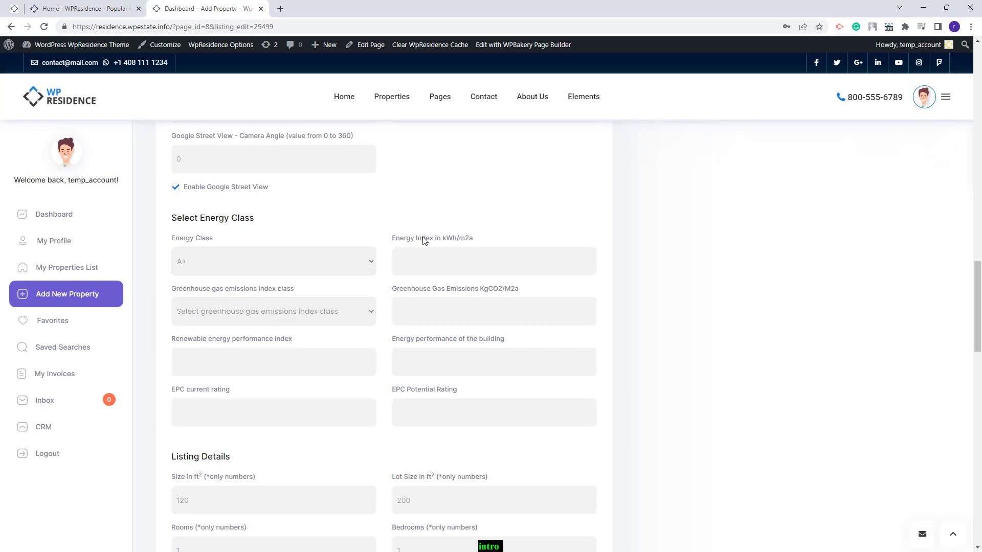
click(445, 273)
text(200)
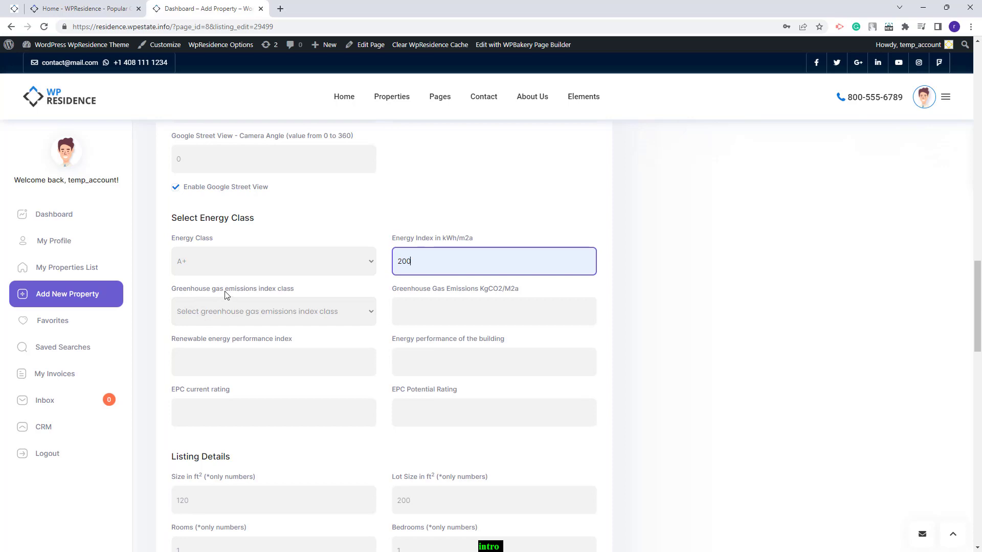
Set greenhouse gas class A, enter 100 in the remaining energy and EPC fields, and save
click(280, 317)
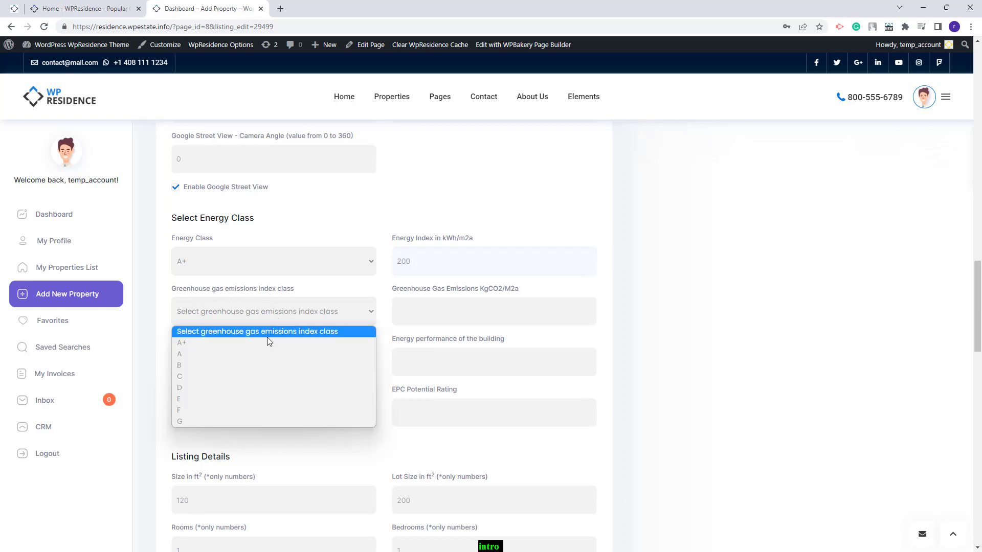
click(264, 354)
click(415, 312)
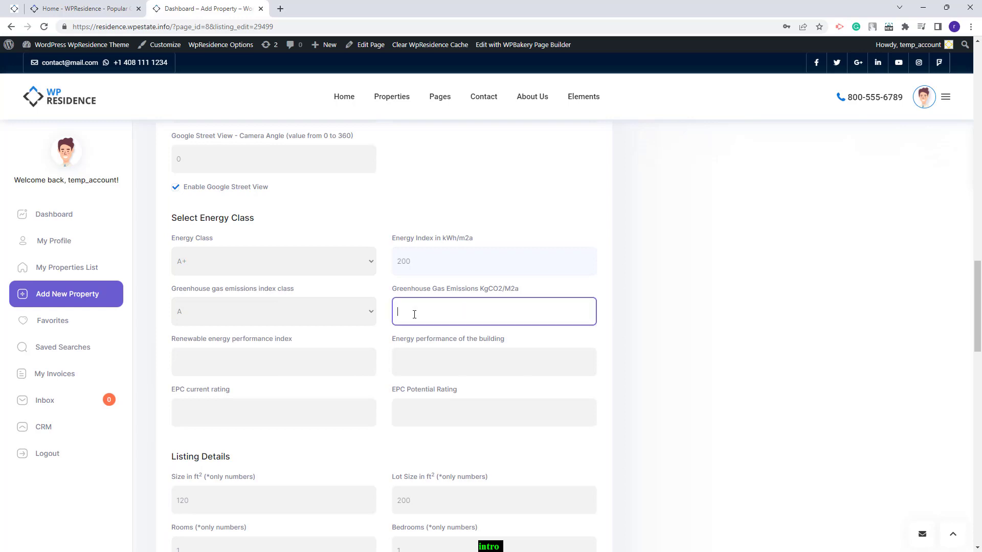
text(100)
click(324, 370)
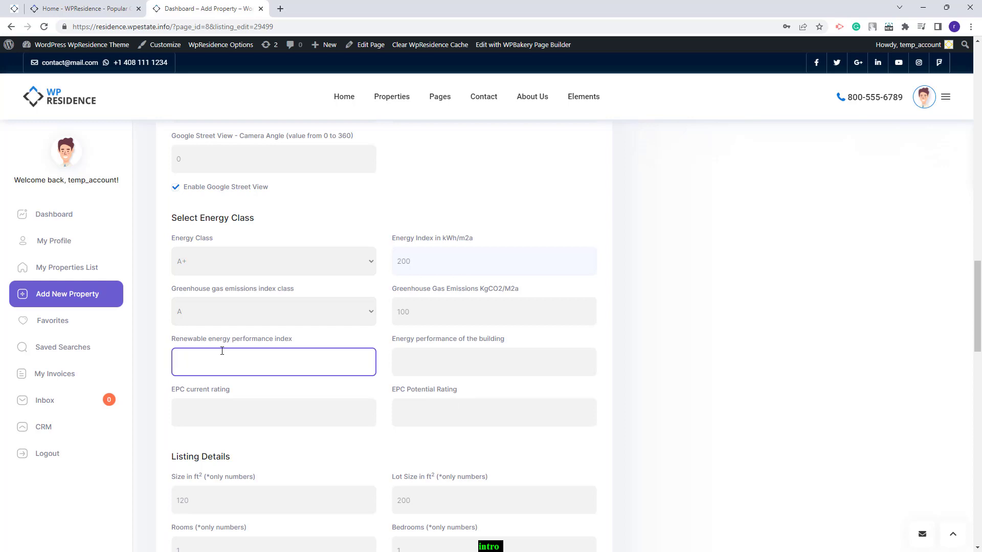
click(478, 423)
scroll(477, 423, down, 14)
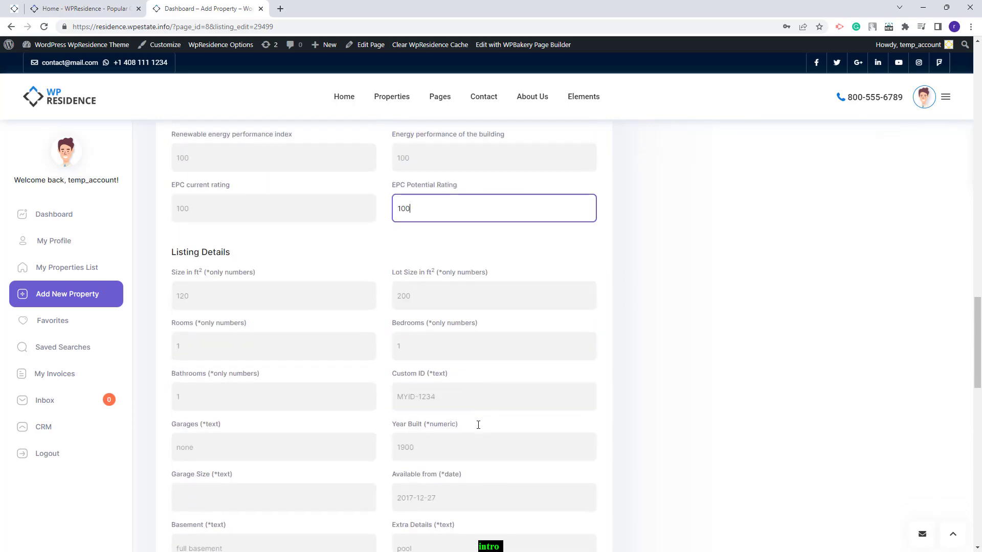
scroll(478, 425, down, 7)
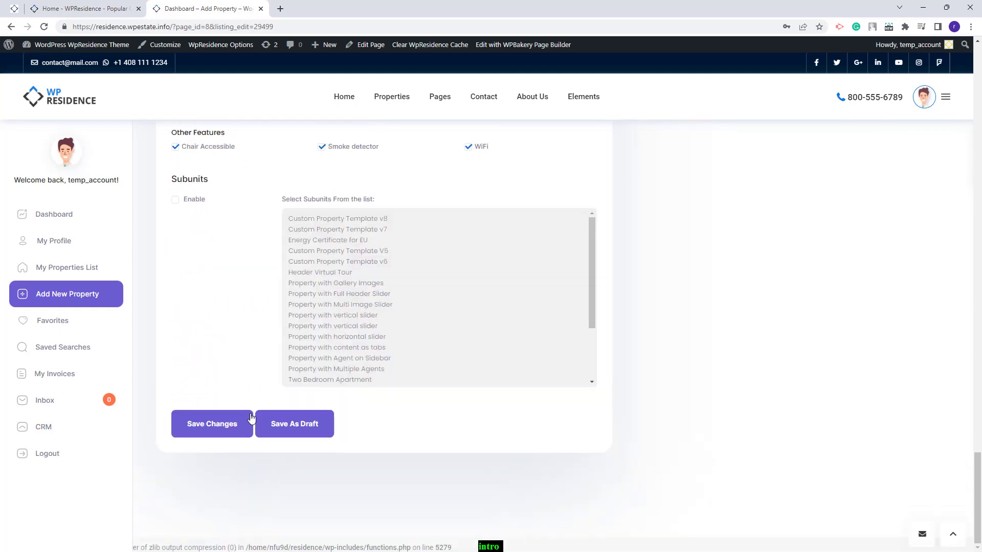
click(215, 428)
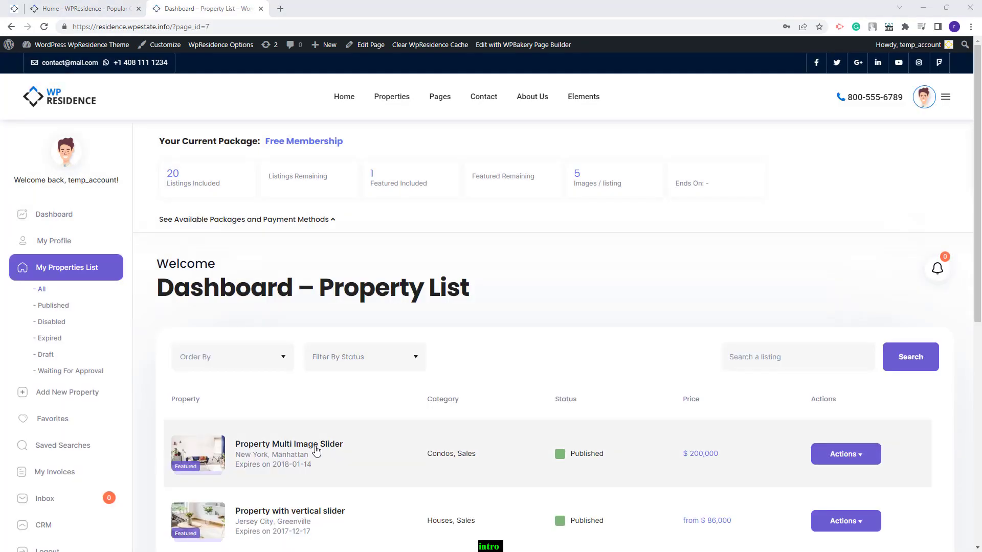
Open Property Multi Image Slider in a new tab and view its Energy section's colored class bars
right_click(316, 444)
click(361, 350)
click(330, 8)
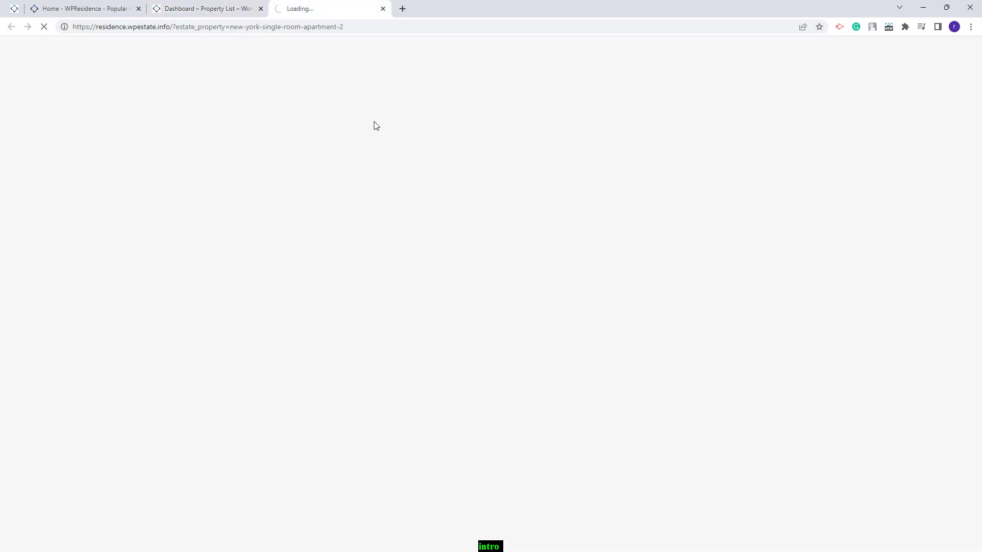
scroll(375, 137, down, 2)
scroll(375, 137, down, 6)
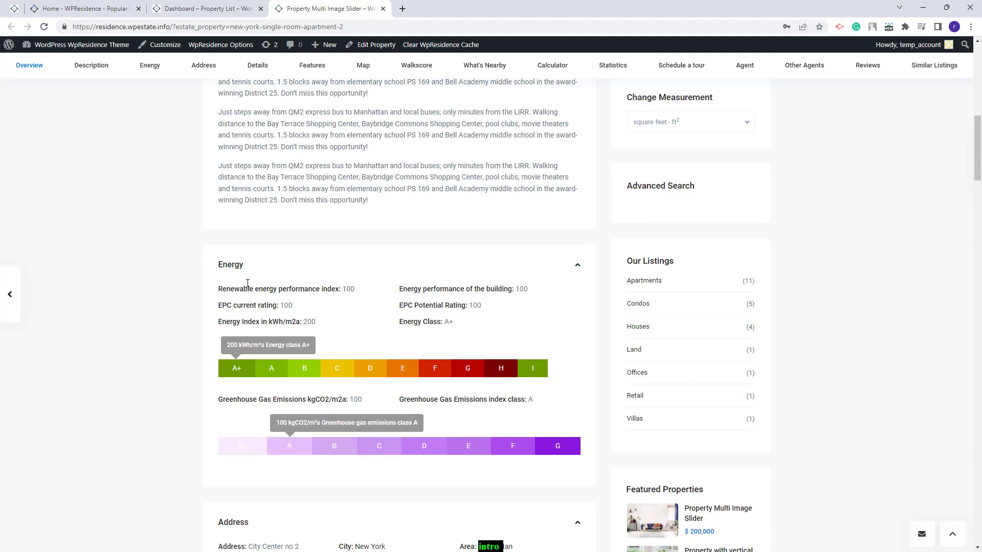
click(46, 50)
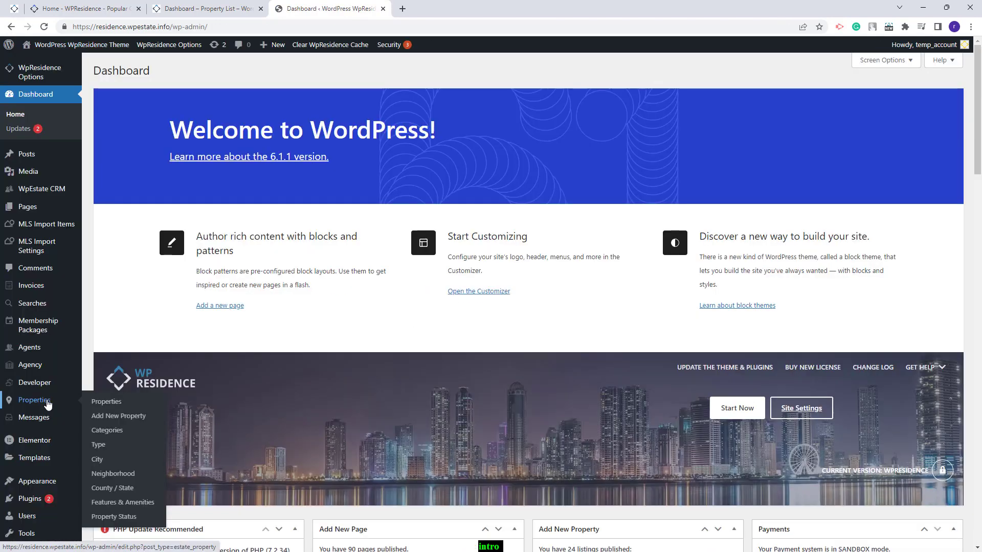
Check Property Multi Image Slider's Energy Class (A+) in the admin editor, then return to its page
click(47, 404)
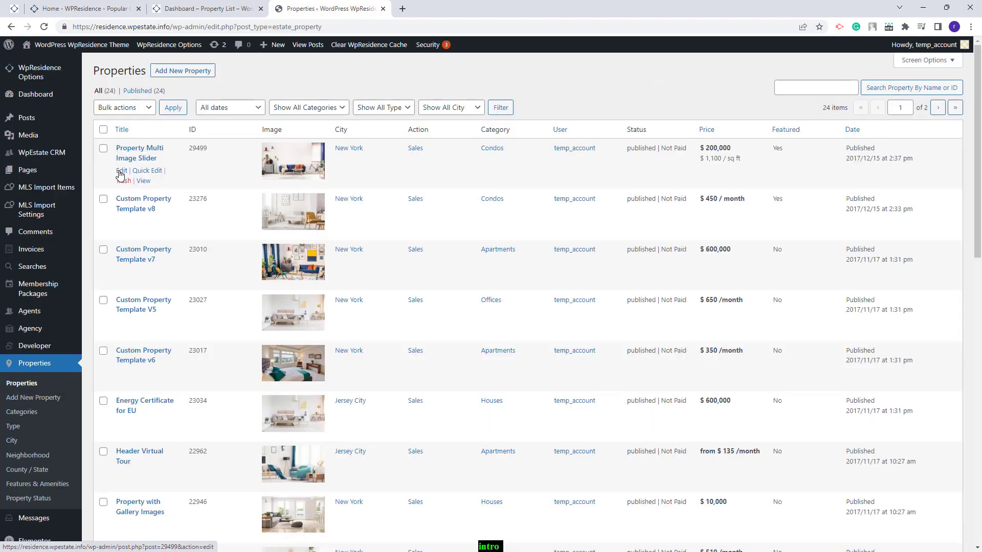
click(120, 176)
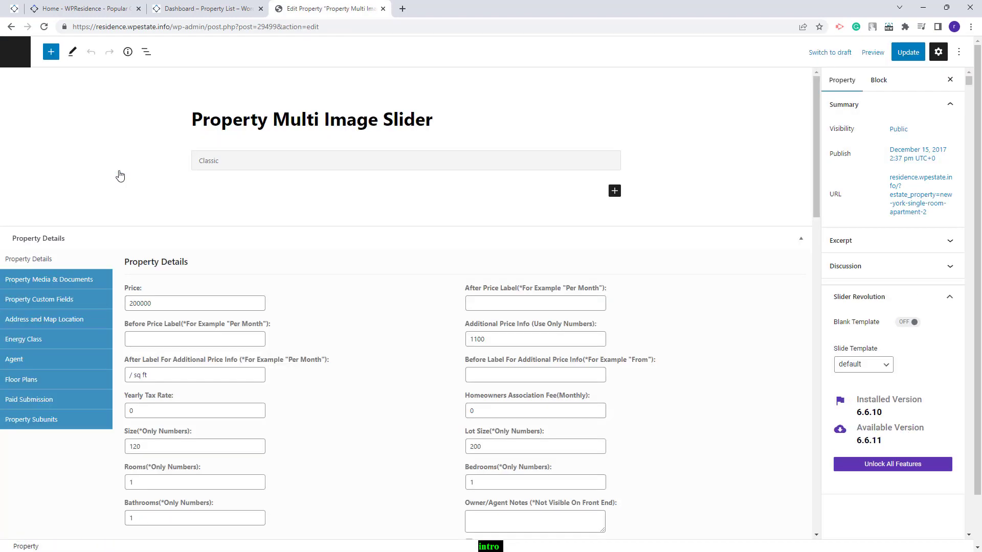
scroll(120, 176, down, 3)
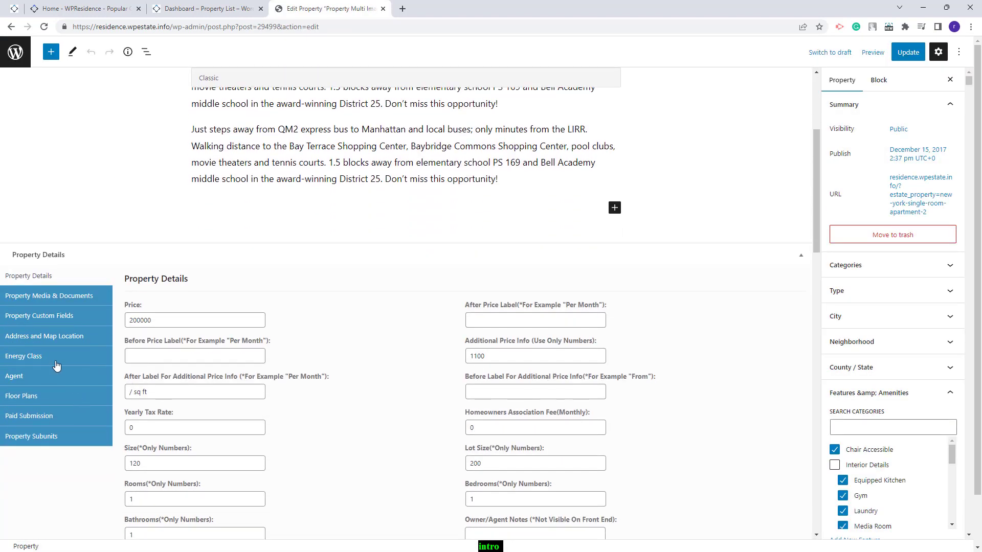
click(43, 361)
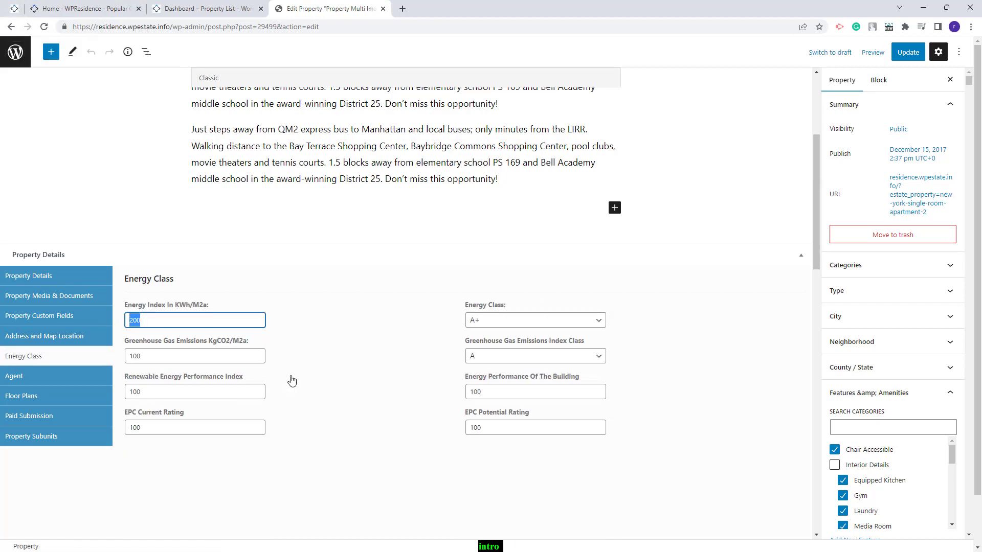
key(Tab)
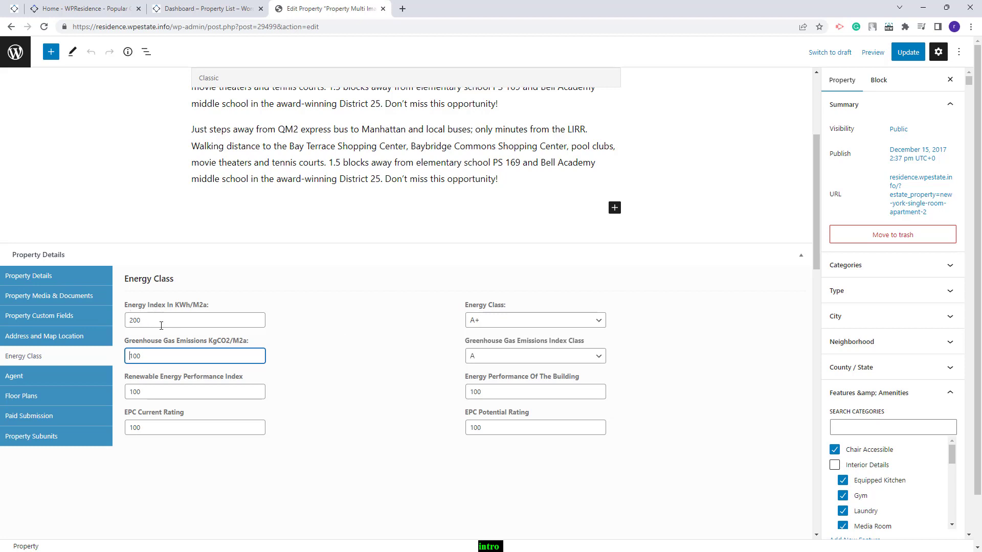
click(493, 322)
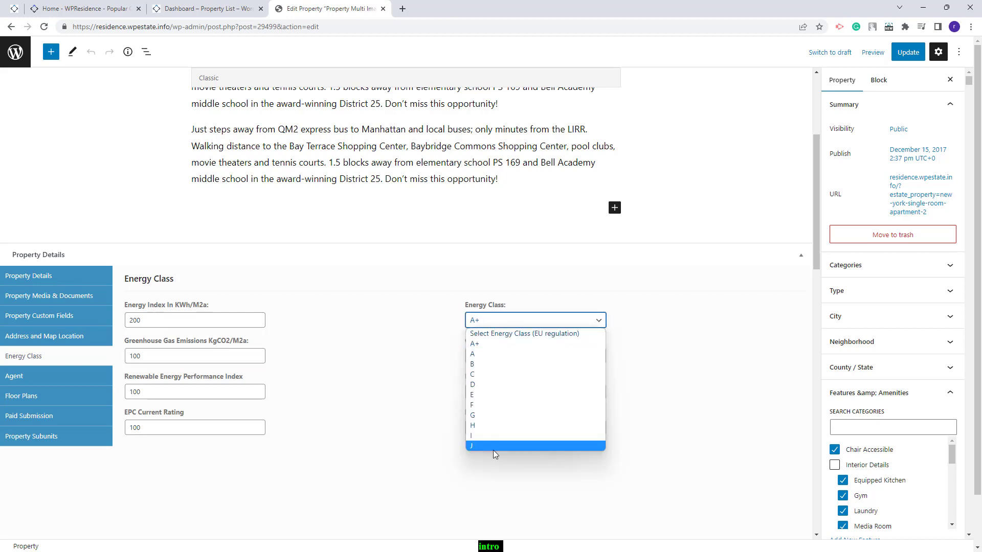
click(425, 355)
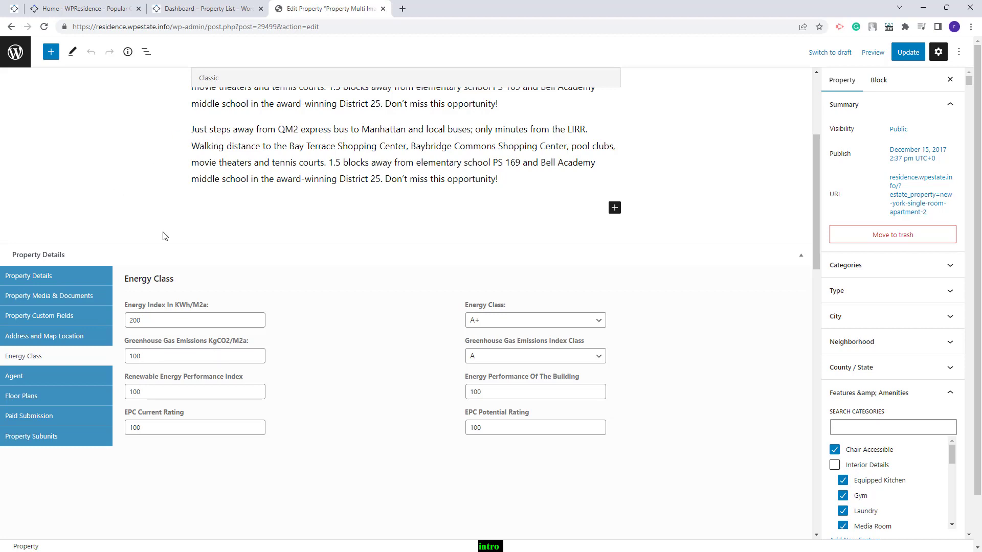
click(10, 27)
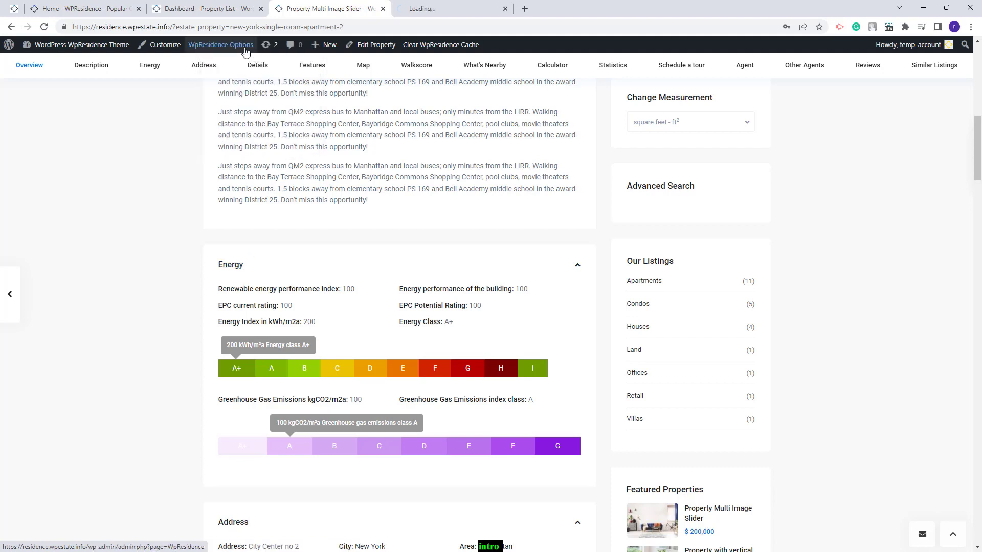
Rename the energy section label to 'Energy class' in Listings Labels and save
middle_click(221, 50)
click(432, 9)
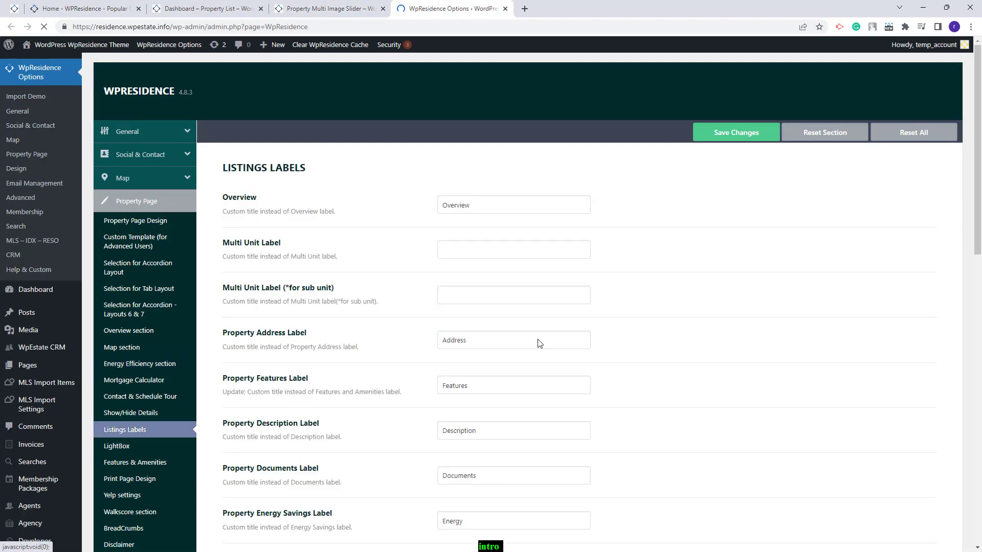
scroll(537, 340, down, 2)
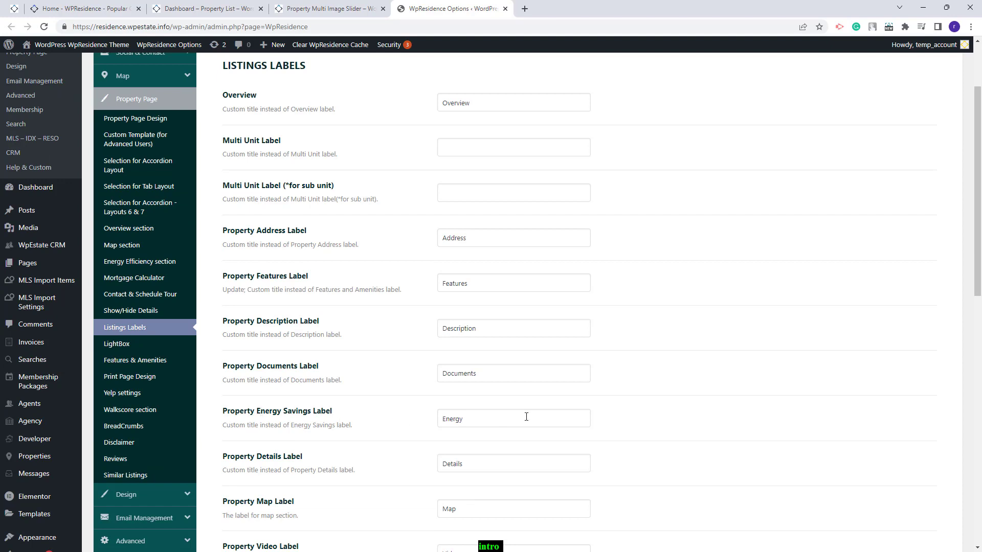
text(class)
key(Return)
Reload the property page so its section shows the new 'Energy class' label
click(327, 8)
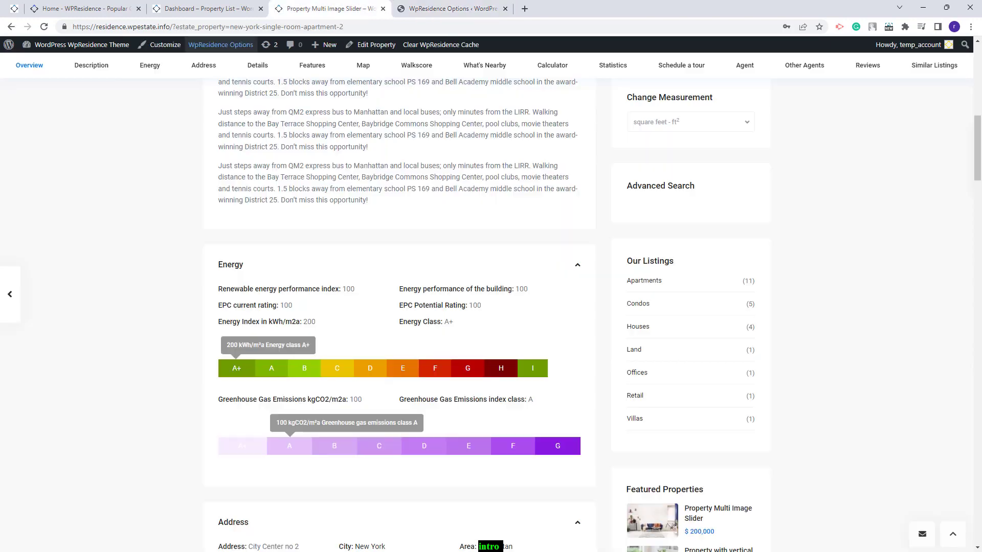
click(44, 27)
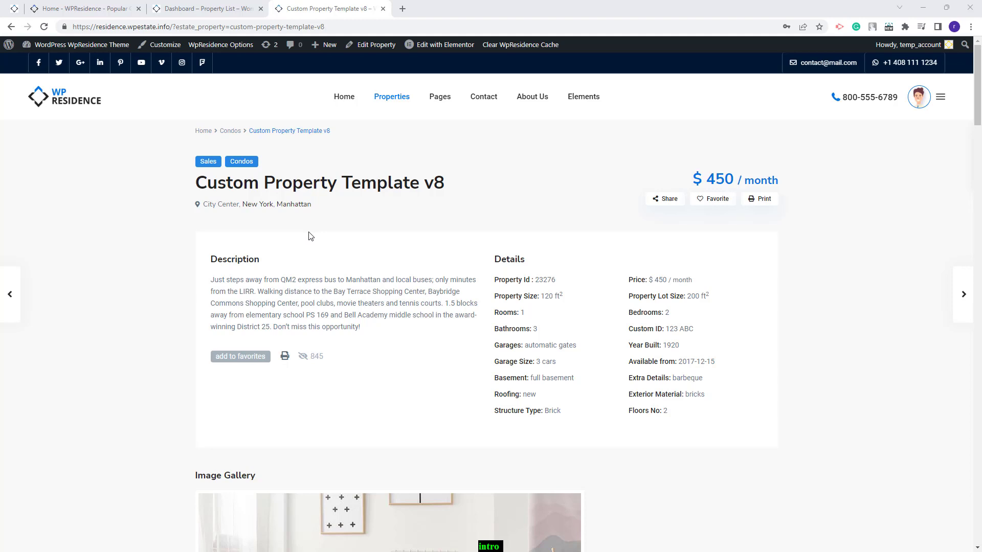
Open the Demo Property Template in Elementor via the admin bar's Edit with Elementor menu
mouse_move(441, 45)
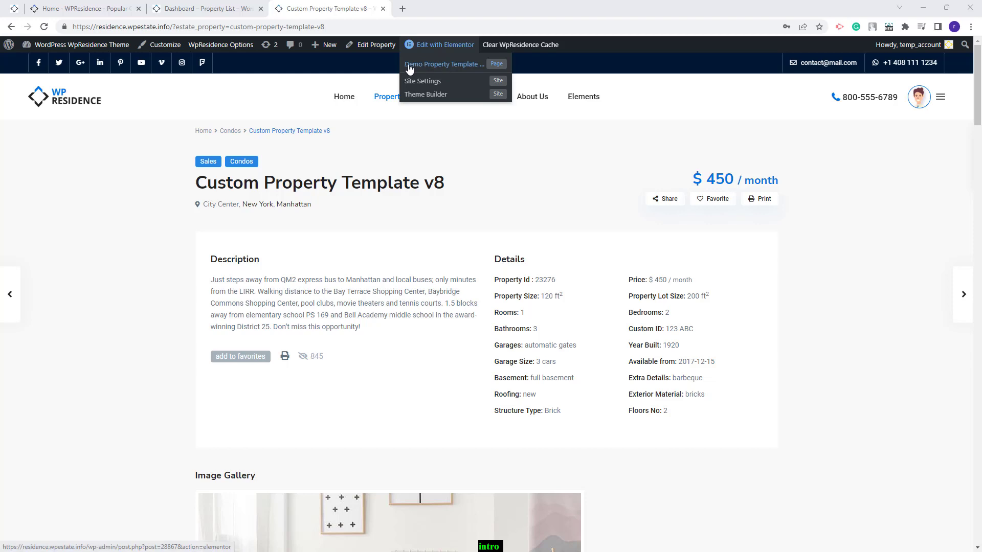
click(469, 69)
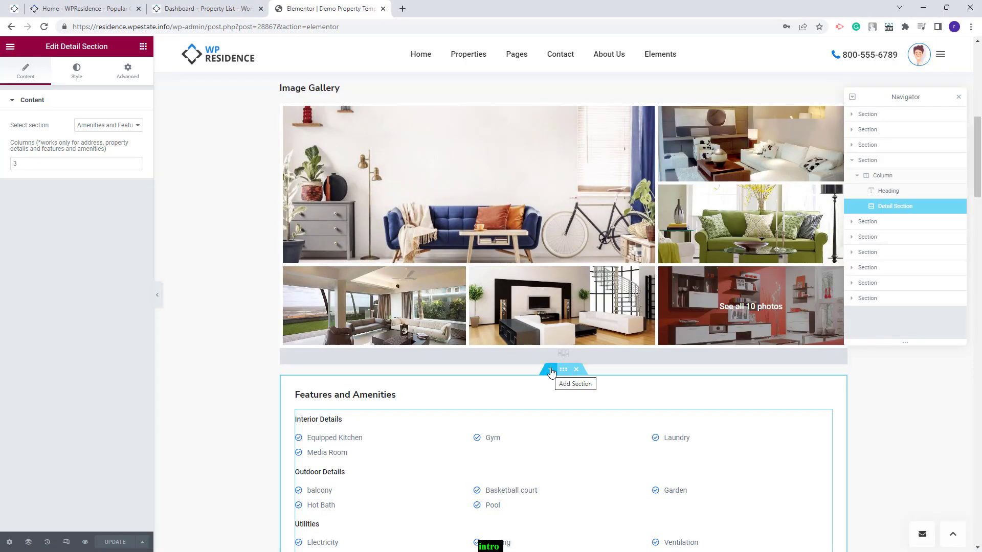
Add a single-column section above Features and Amenities with an H4 heading titled 'Energy'
click(551, 370)
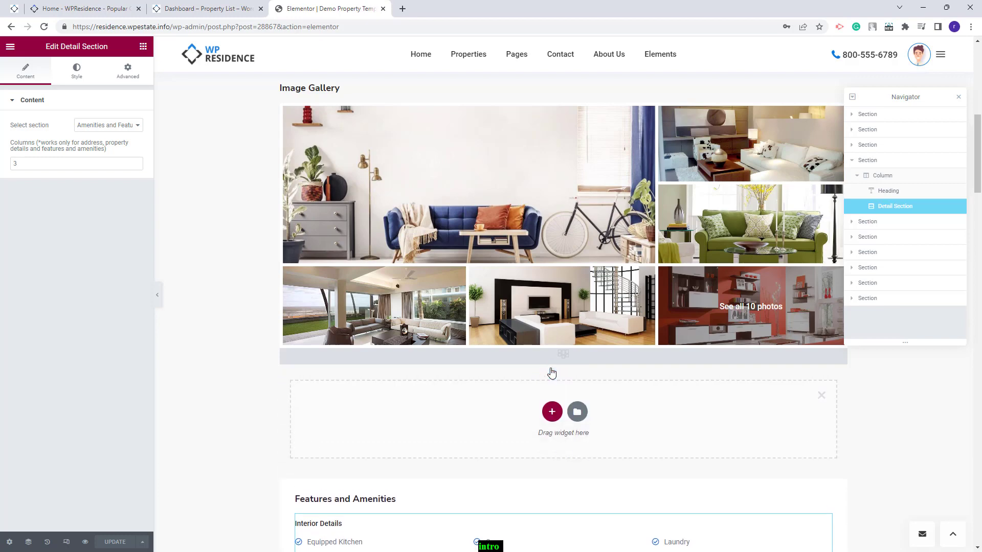
click(552, 412)
click(434, 414)
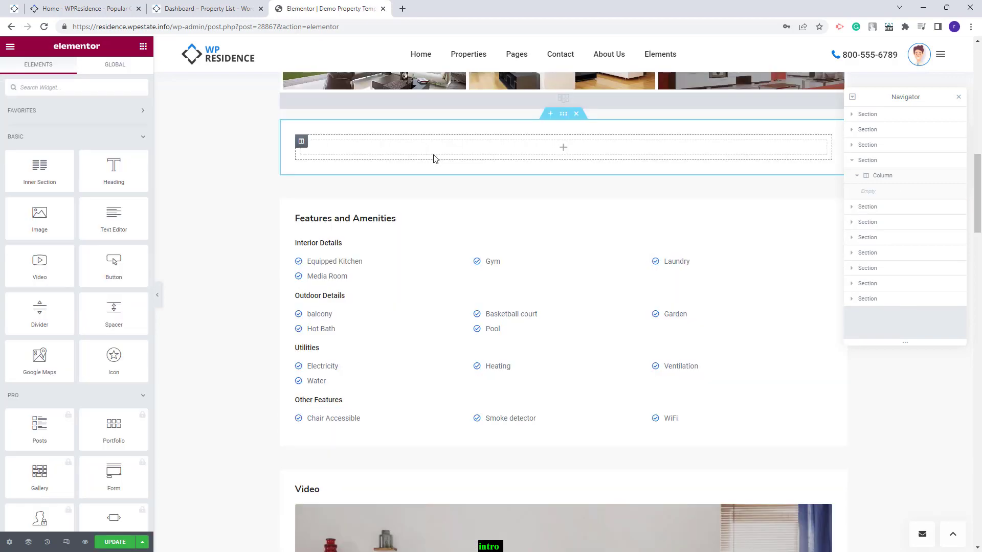
drag(114, 169, 351, 151)
triple_click(75, 137)
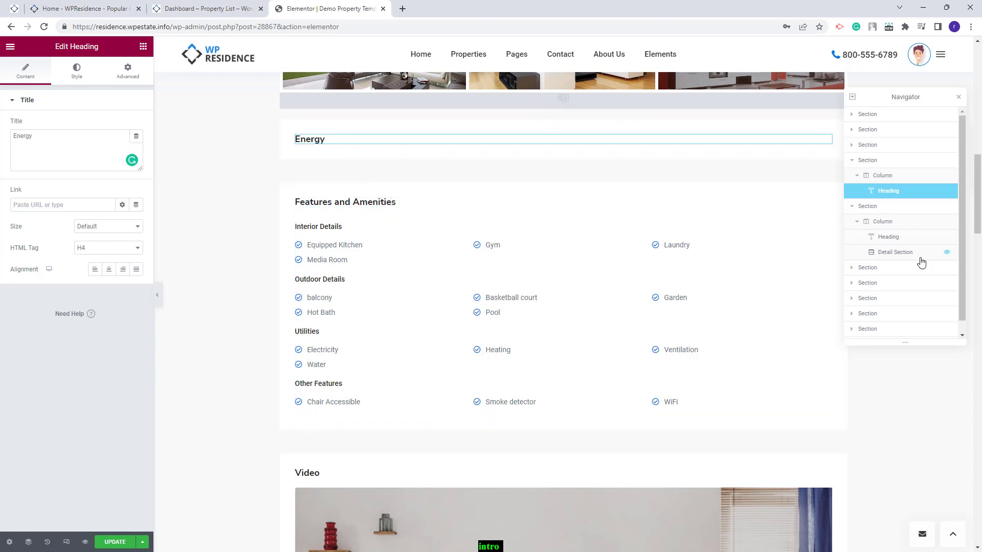
click(143, 48)
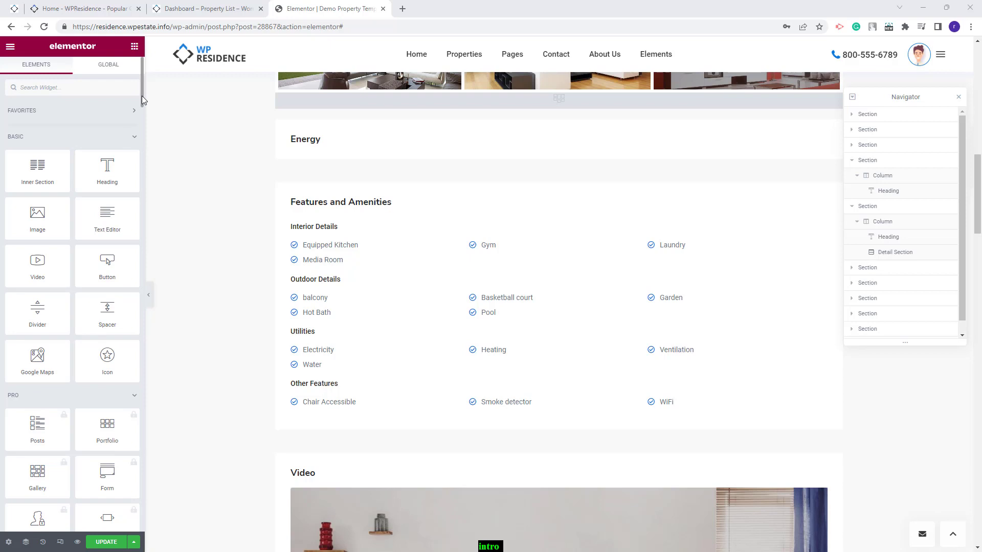
Add a Property Single Detail under the Energy heading showing Energy Certificate with no label
drag(142, 96, 121, 486)
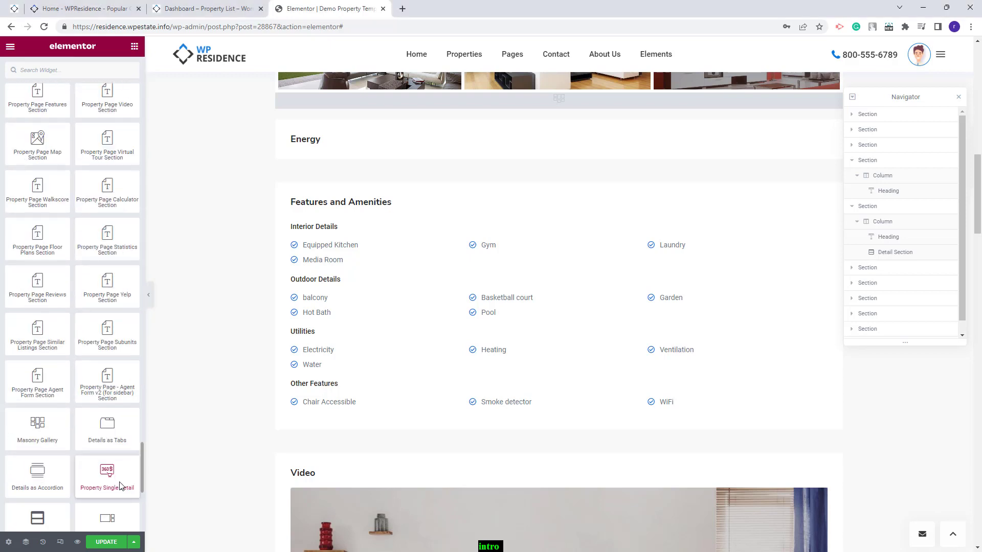
scroll(121, 486, down, 1)
drag(101, 443, 304, 149)
click(99, 125)
click(98, 207)
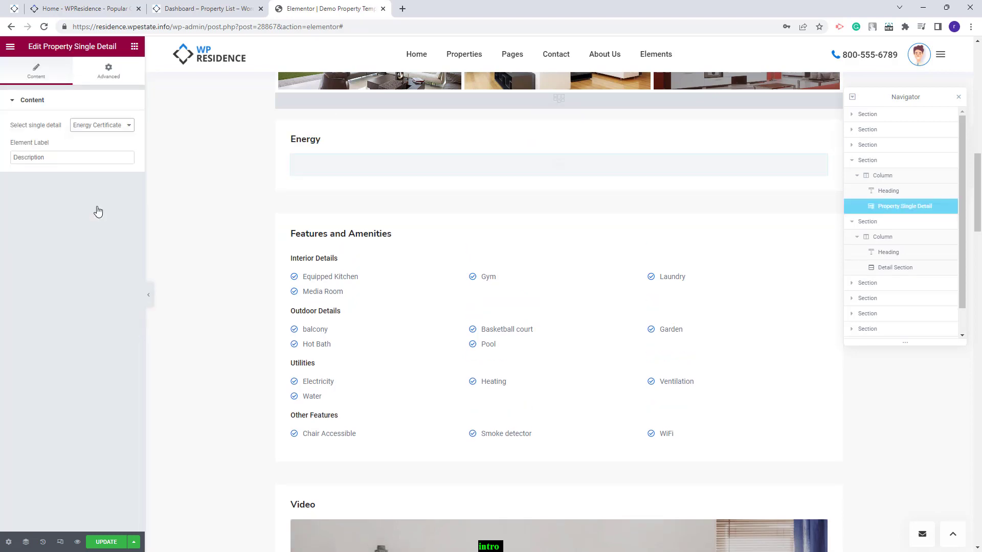
double_click(29, 157)
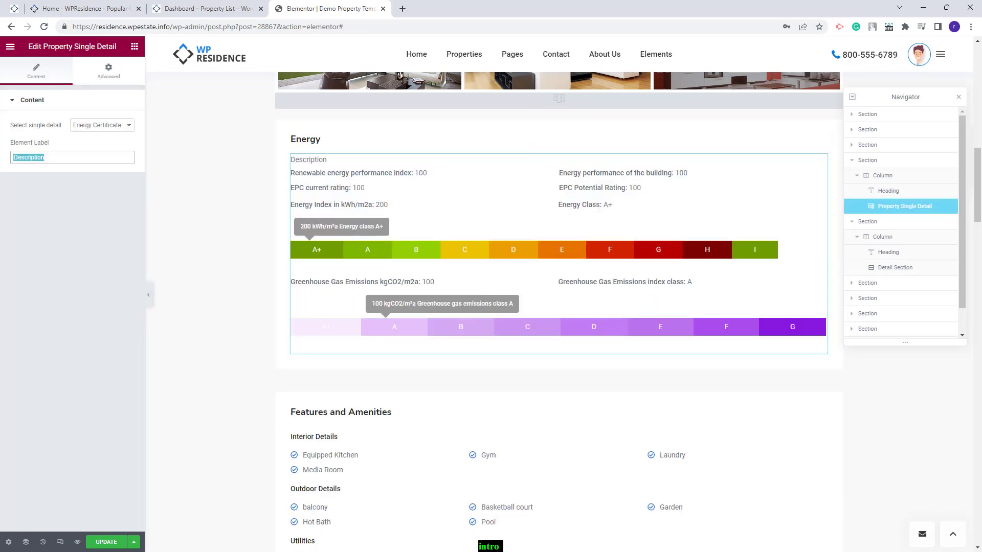
key(BackSpace)
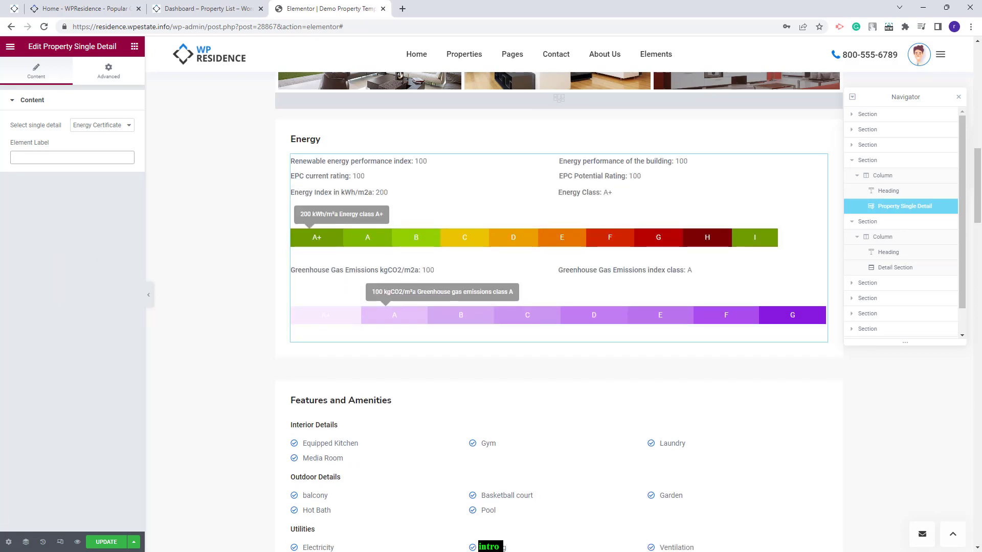
Save the template, then return to the widget list and drag widgets into the layout
click(110, 542)
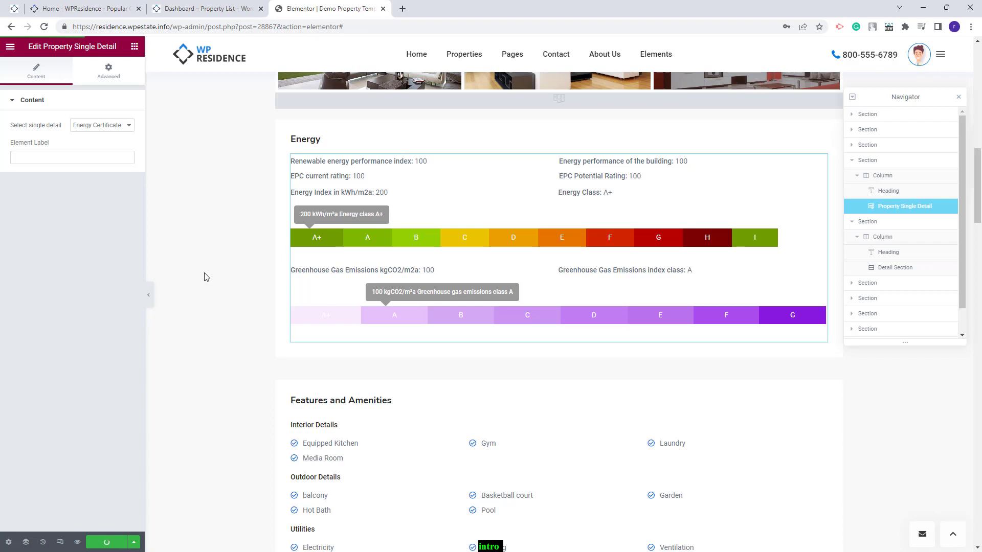
click(204, 274)
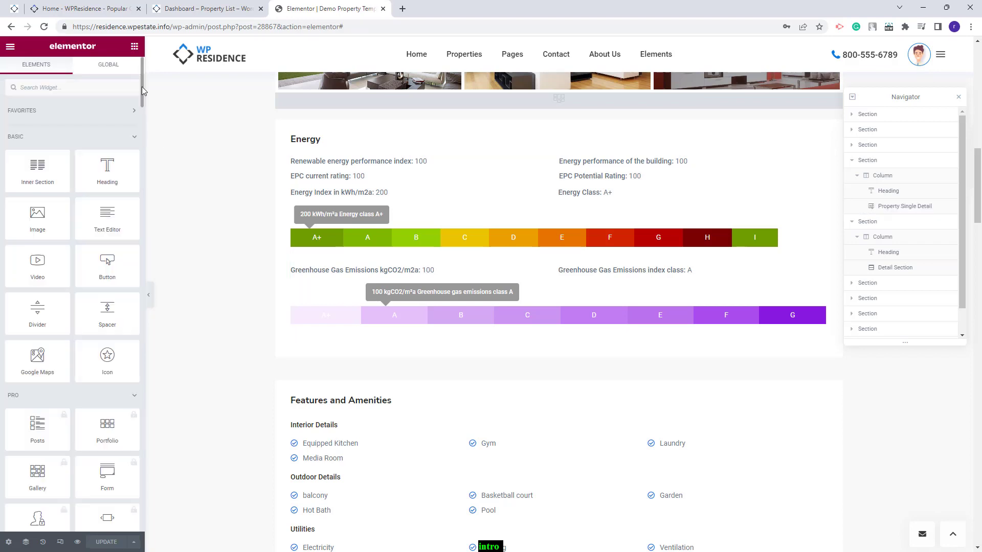
drag(142, 87, 151, 459)
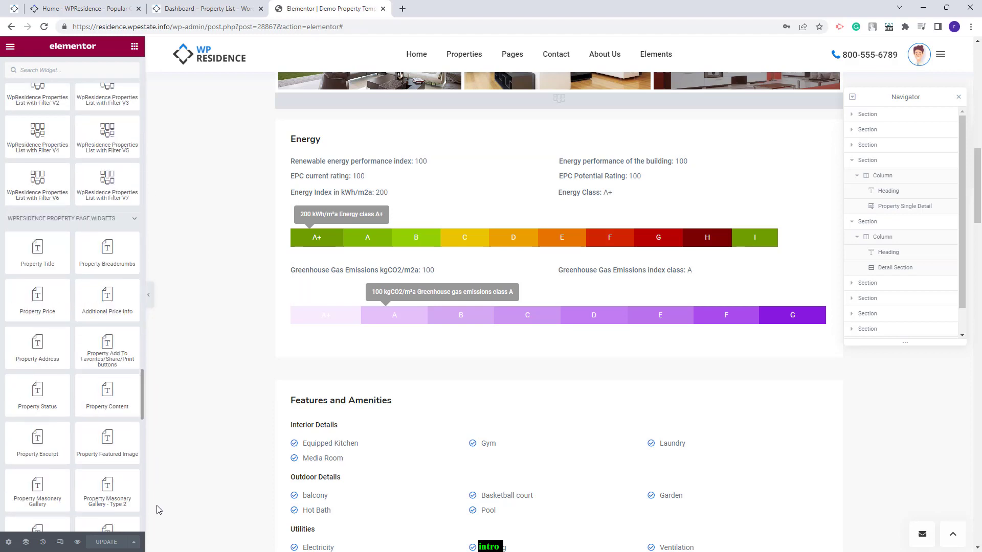
drag(139, 399, 143, 433)
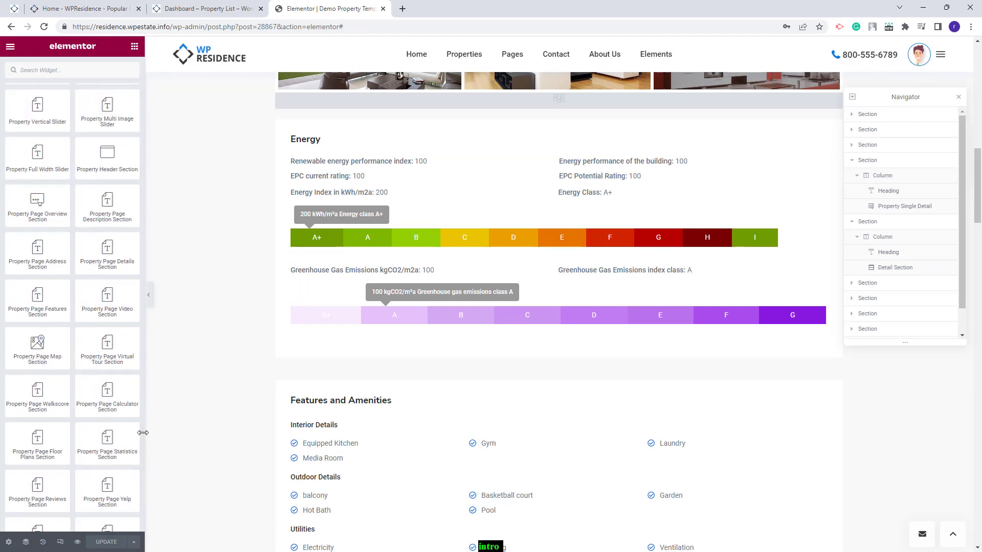
scroll(41, 258, down, 5)
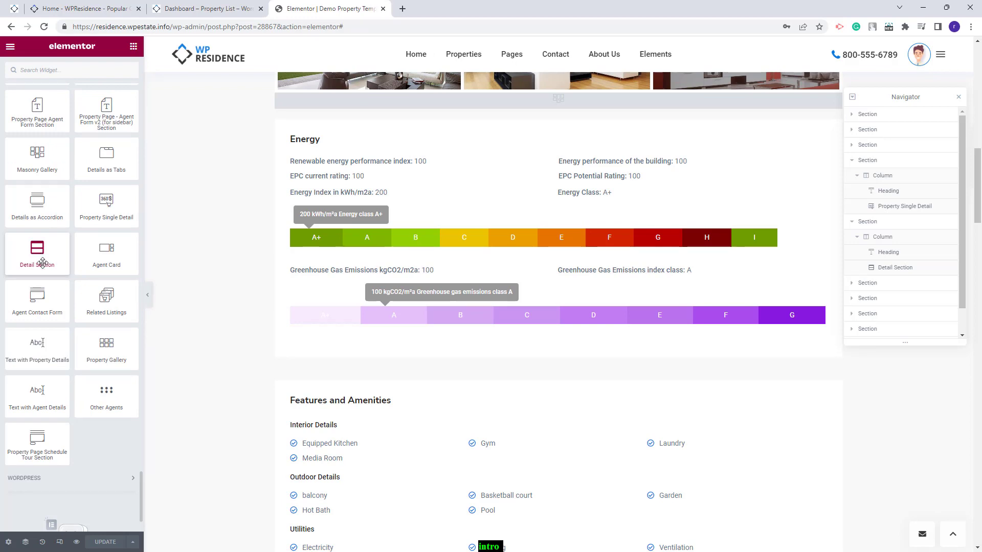
Delete the Property Single Detail block, add a Detail Section set to Energy Certificate, and save
right_click(920, 210)
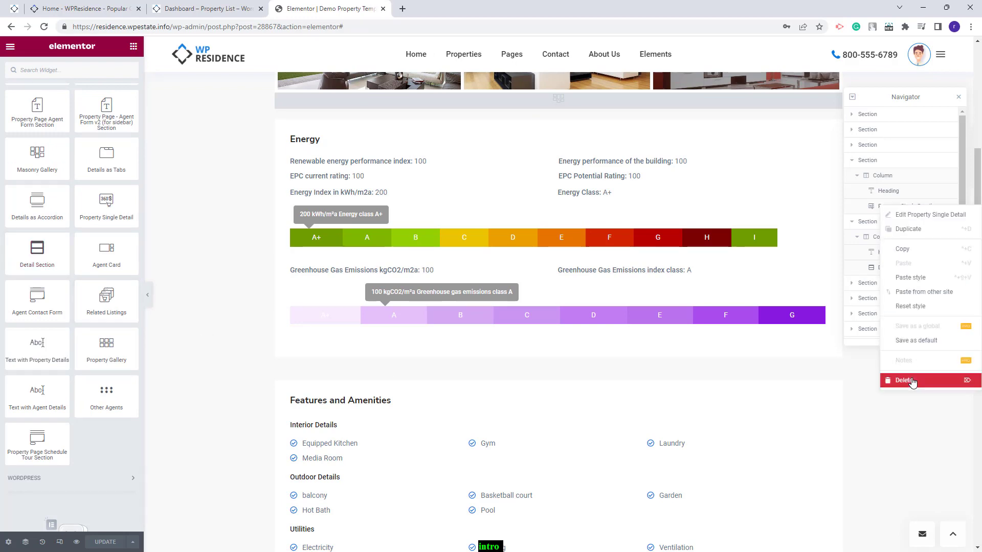
click(913, 381)
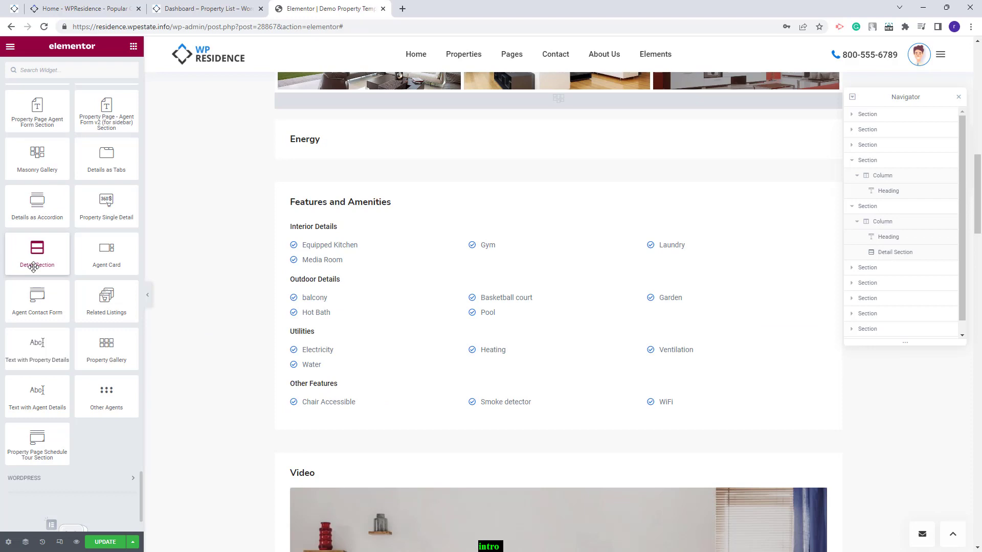
drag(33, 263, 314, 151)
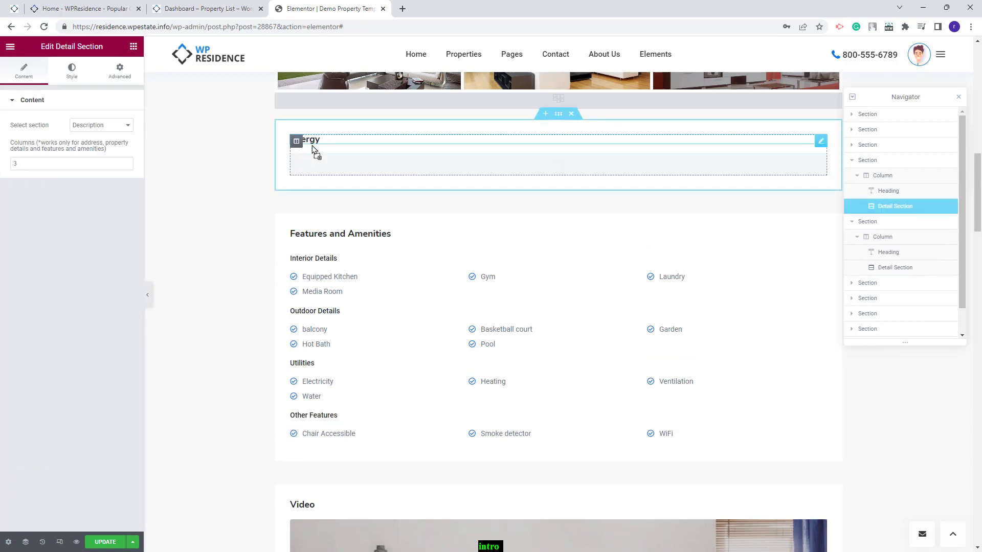
click(127, 126)
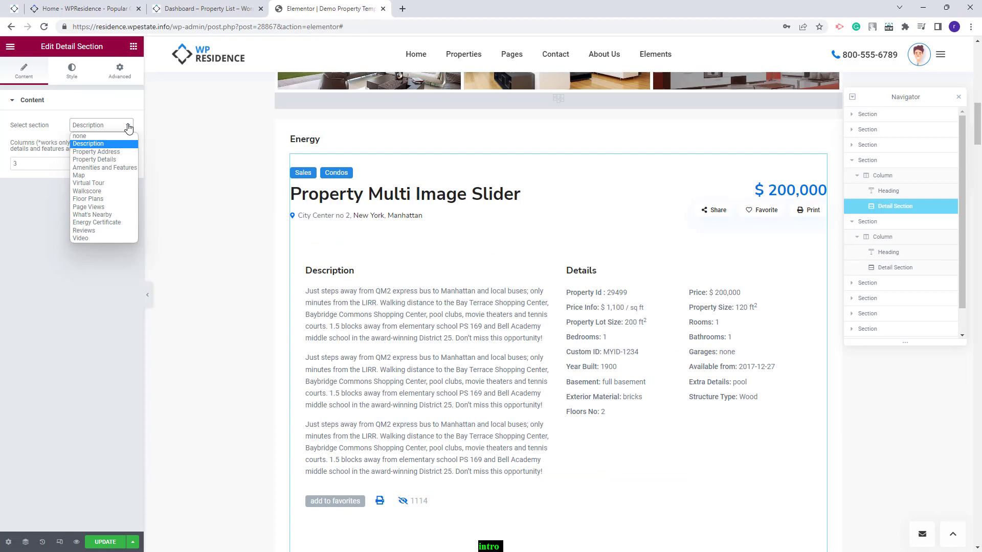
click(109, 223)
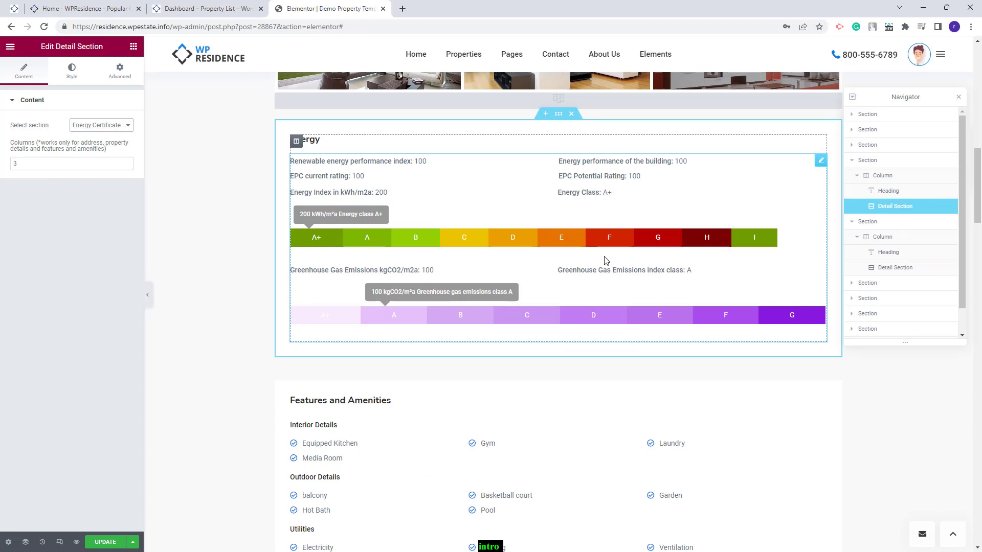
key(ctrl+s)
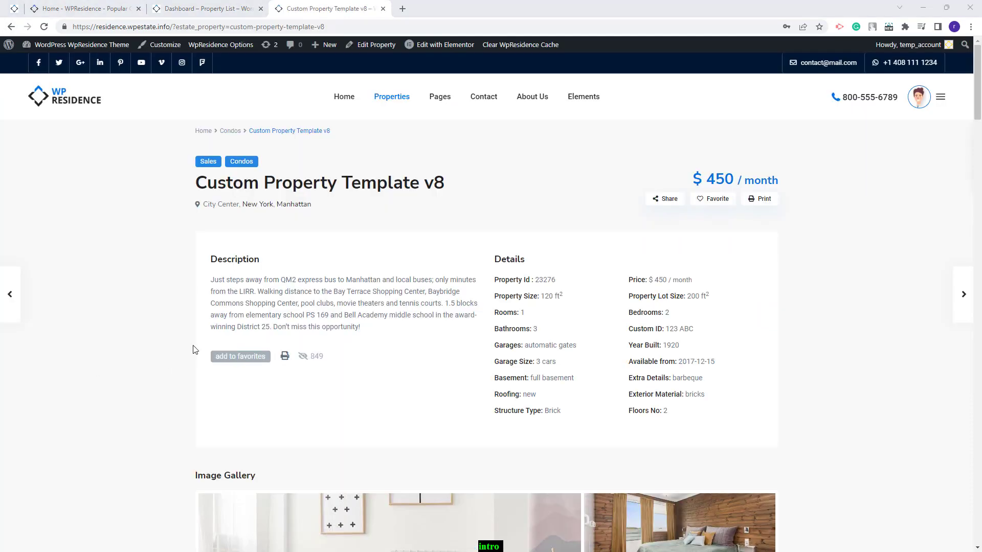
Check the v8 listing's Energy section with class B bars, then switch to the WPResidence homepage
scroll(227, 331, down, 3)
scroll(227, 331, down, 10)
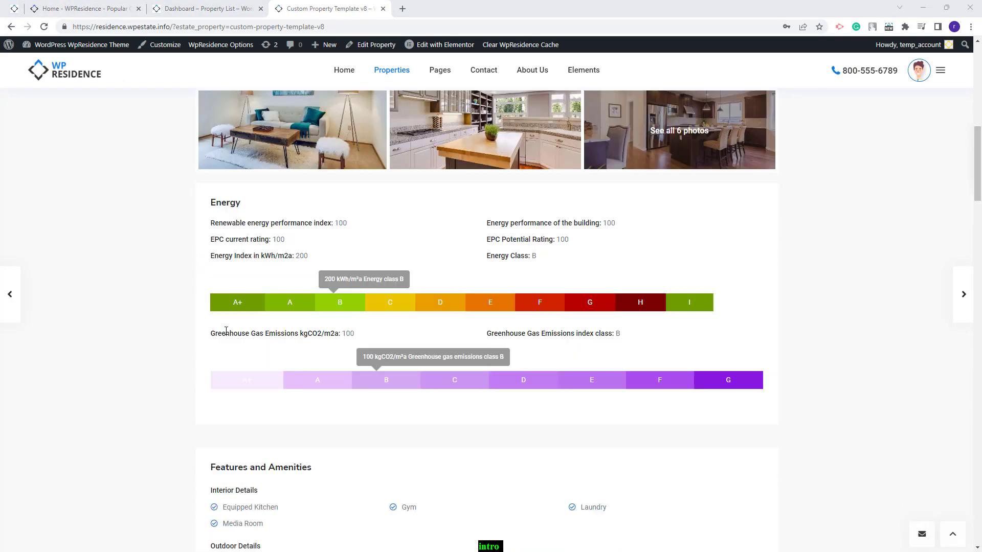
scroll(226, 331, up, 2)
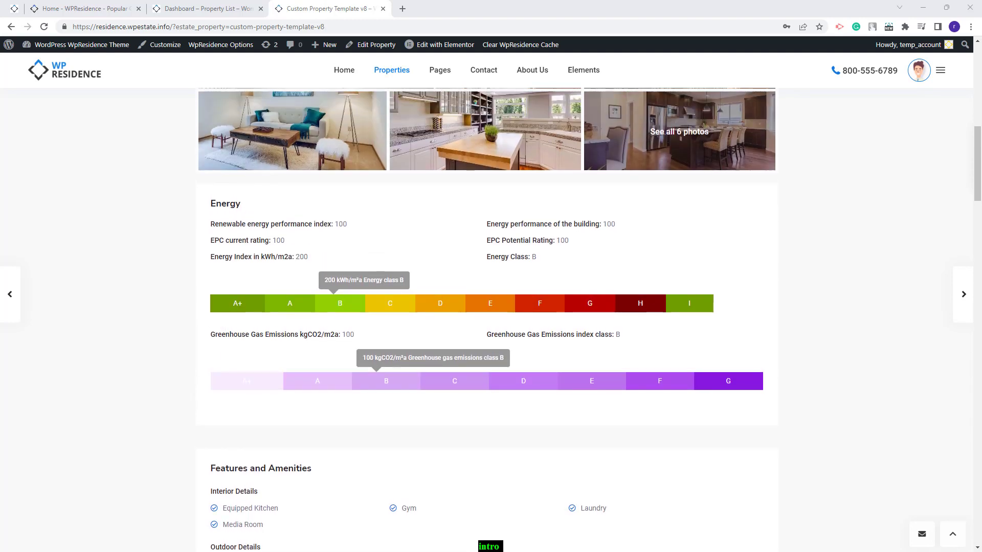
click(88, 9)
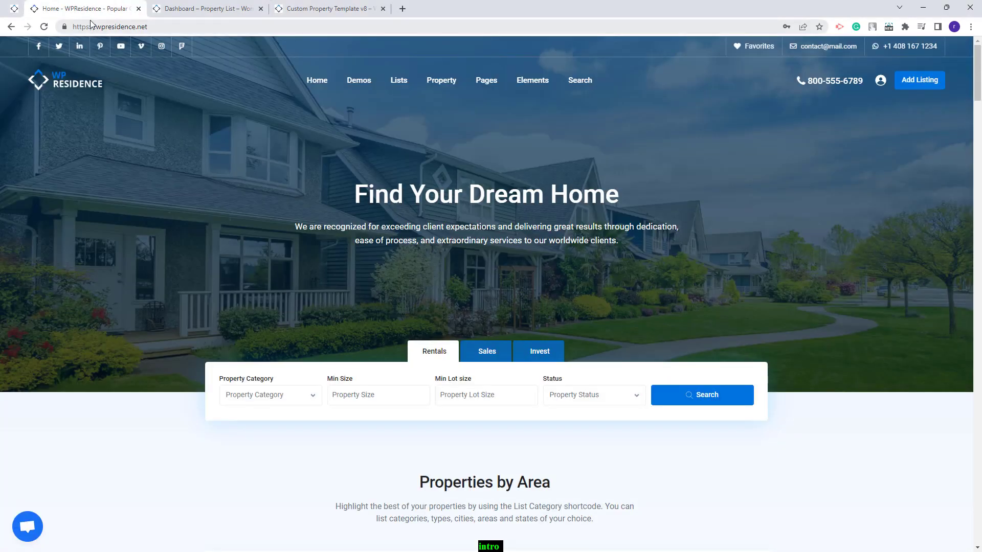